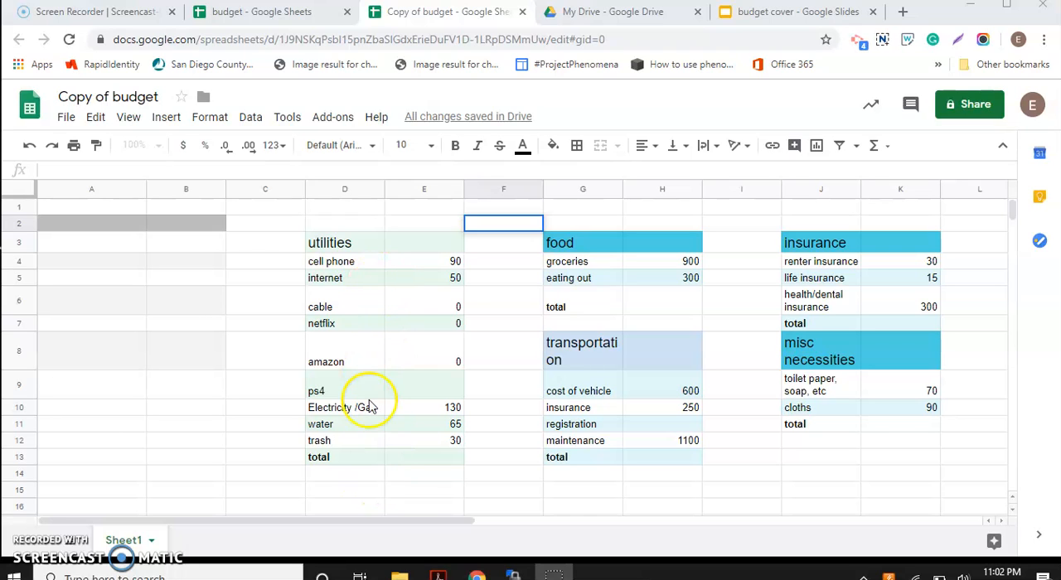
Step: Switch to the budget cover presentation and review its table of formula syntax in presentation mode
{"action": "left_click", "coordinate": [424, 461]}
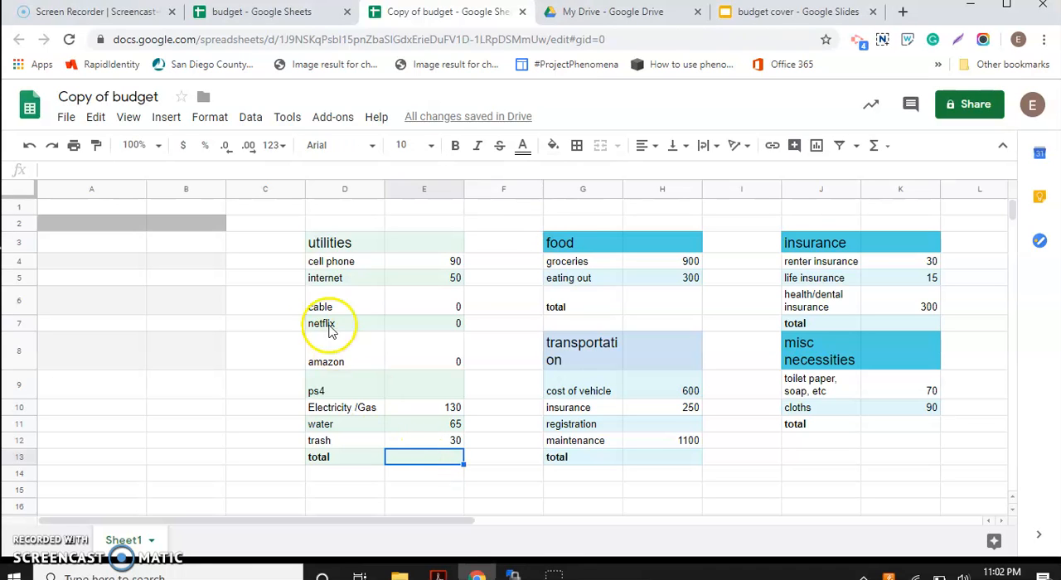
{"action": "left_click", "coordinate": [750, 23]}
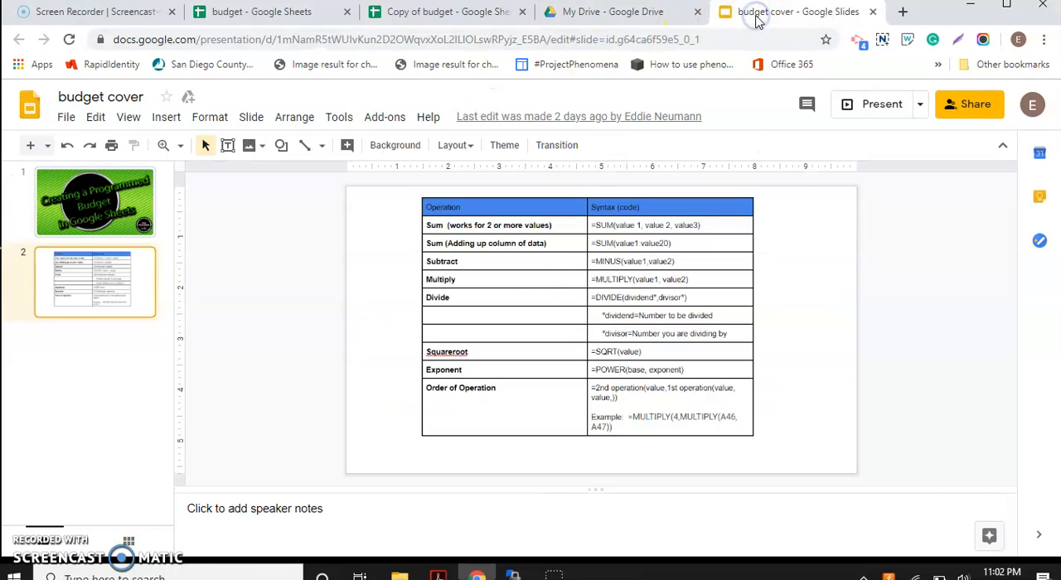
{"action": "left_click", "coordinate": [863, 114]}
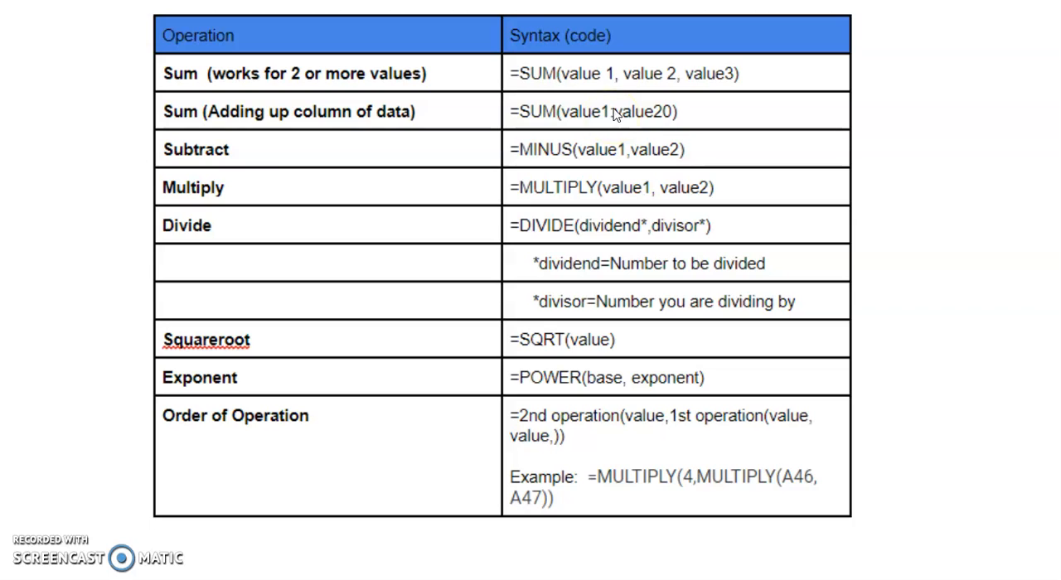
{"action": "mouse_move", "coordinate": [80, 479]}
{"action": "key", "text": "Escape"}
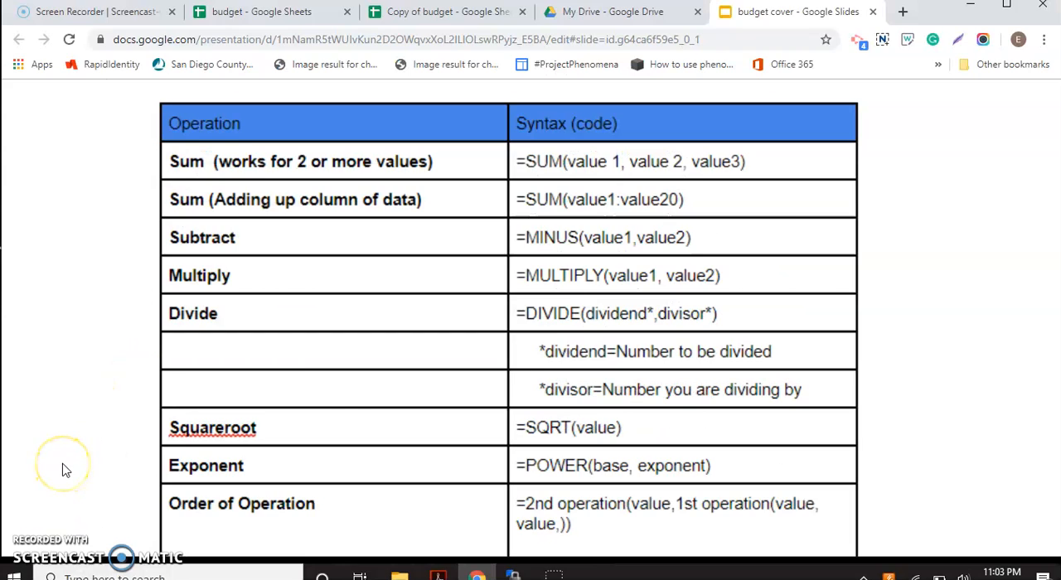
Step: Return to the Copy of budget spreadsheet and begin a SUM formula in the utilities total cell E13 with the range starting at E4
{"action": "left_click", "coordinate": [415, 11]}
{"action": "left_click", "coordinate": [420, 462]}
{"action": "left_click", "coordinate": [417, 460]}
{"action": "left_click", "coordinate": [416, 458]}
{"action": "type", "text": "=Su"}
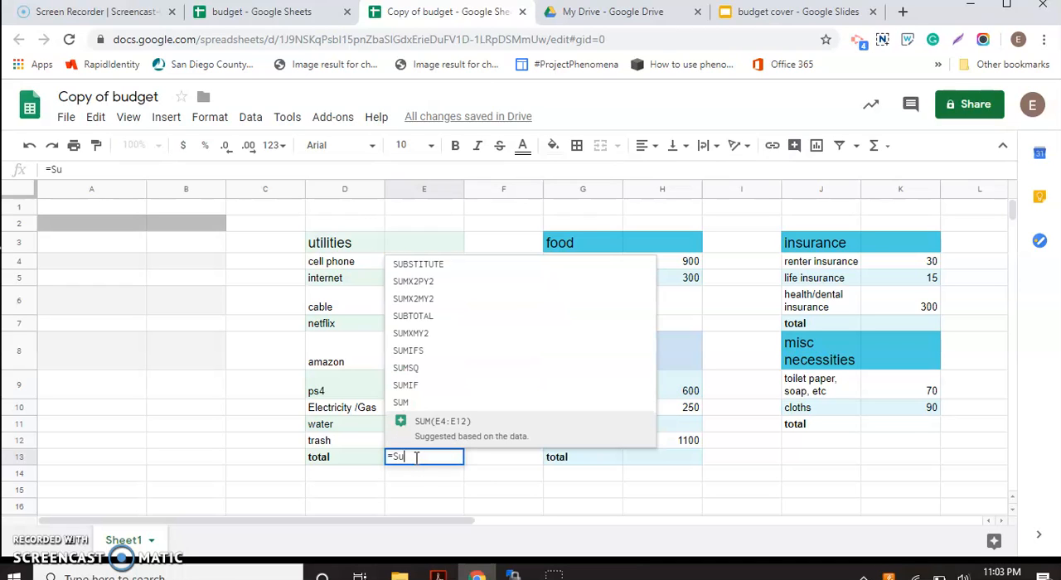
{"action": "left_click", "coordinate": [405, 404]}
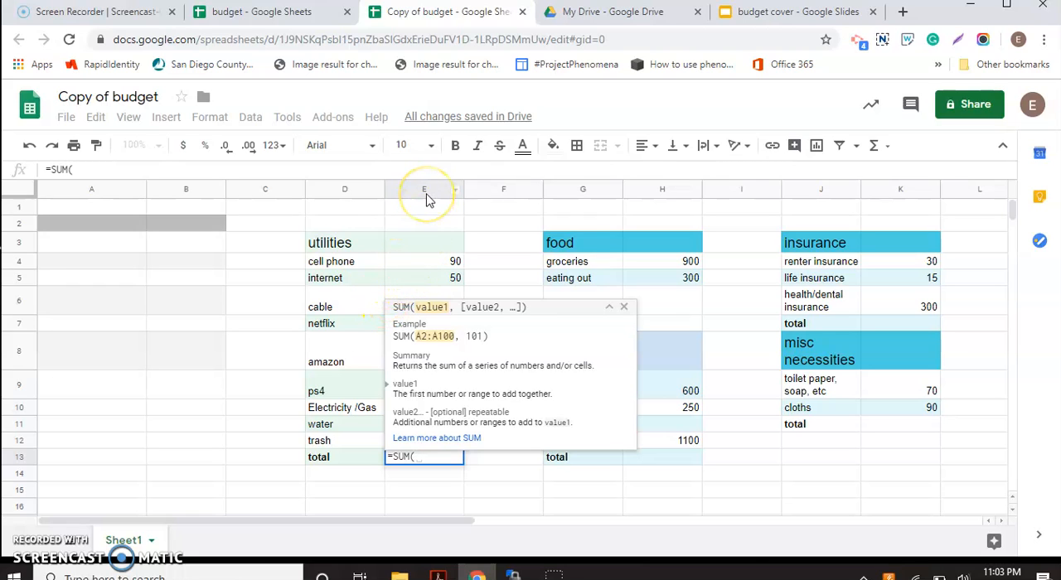
{"action": "left_click", "coordinate": [427, 263]}
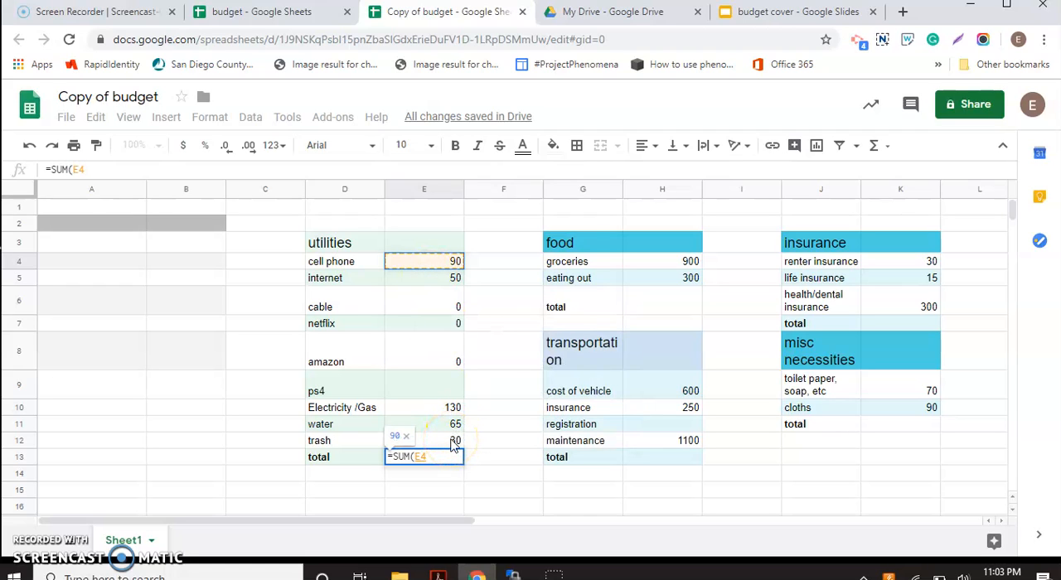
{"action": "type", "text": ":"}
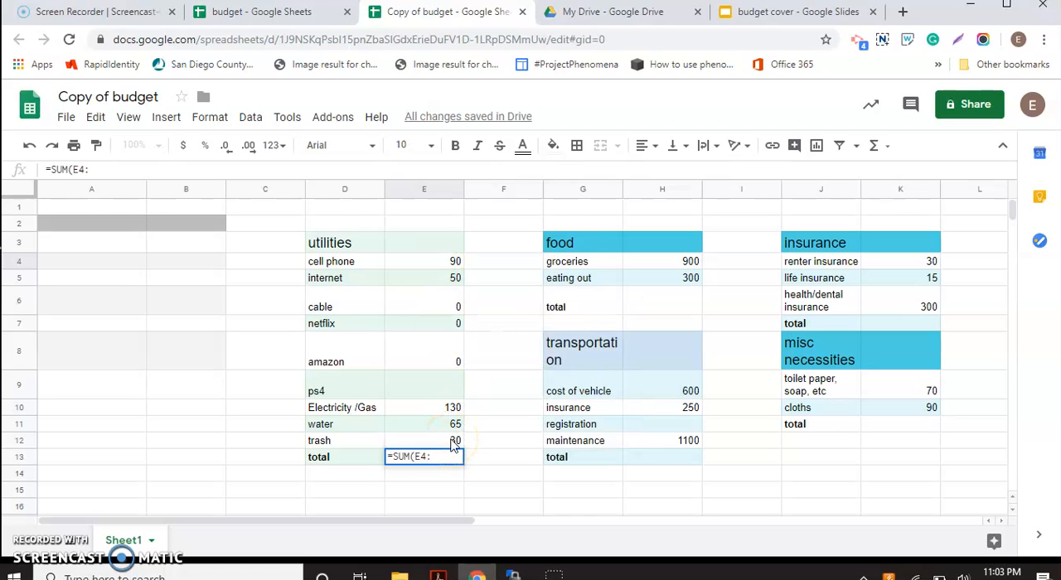
{"action": "left_click", "coordinate": [452, 444]}
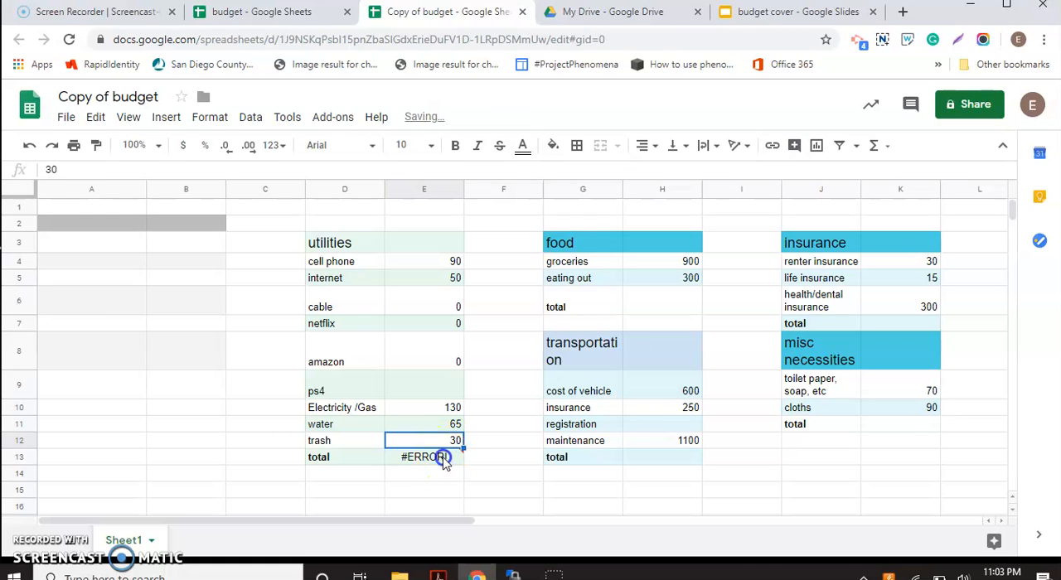
Step: Add 12 as the range end in the utilities total formula so it reads =SUM(E4:12)
{"action": "left_click", "coordinate": [440, 457]}
{"action": "double_click", "coordinate": [443, 457]}
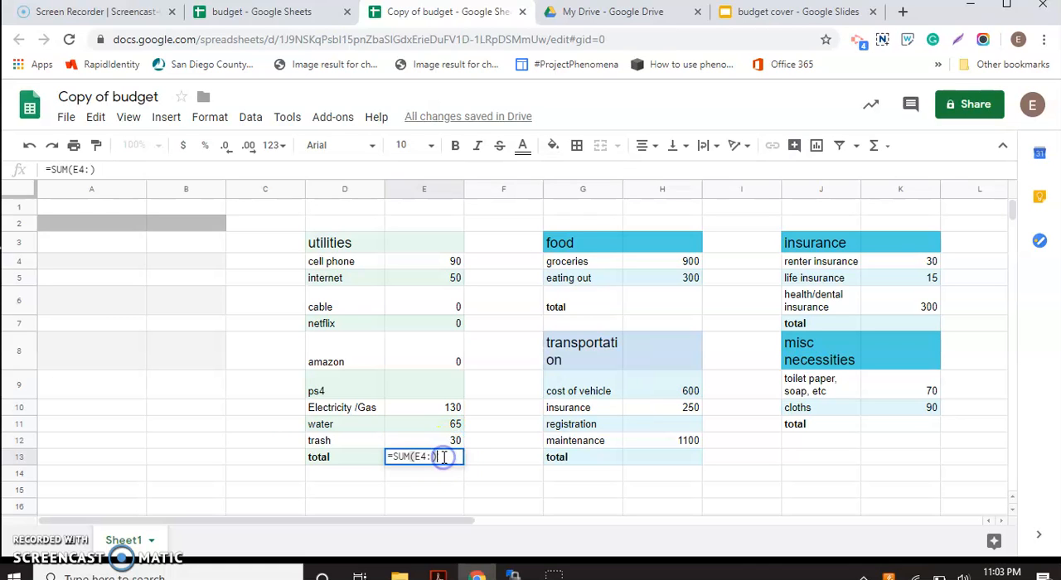
{"action": "left_click", "coordinate": [432, 457]}
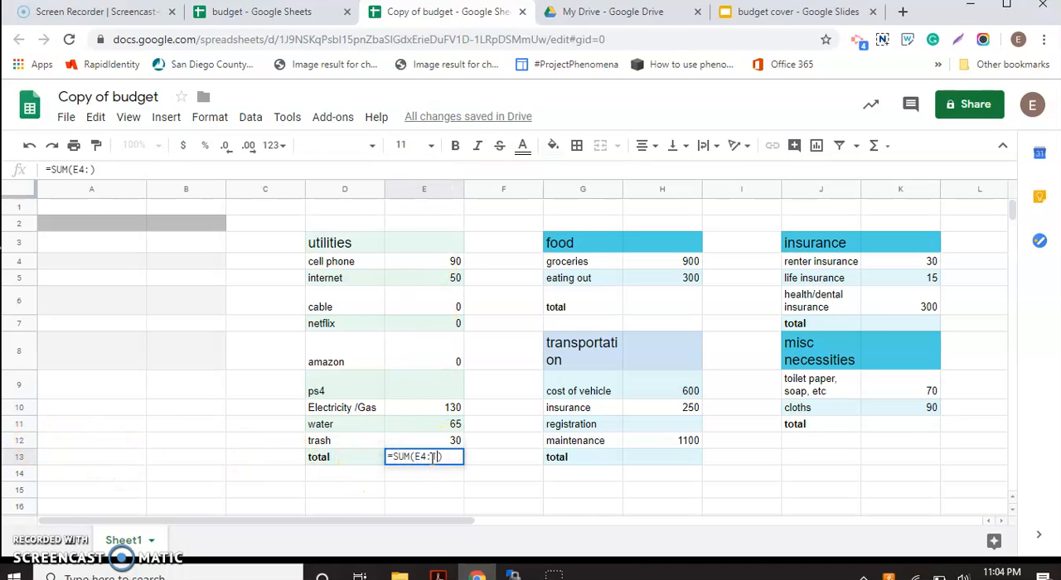
{"action": "type", "text": "12"}
{"action": "key", "text": "Return"}
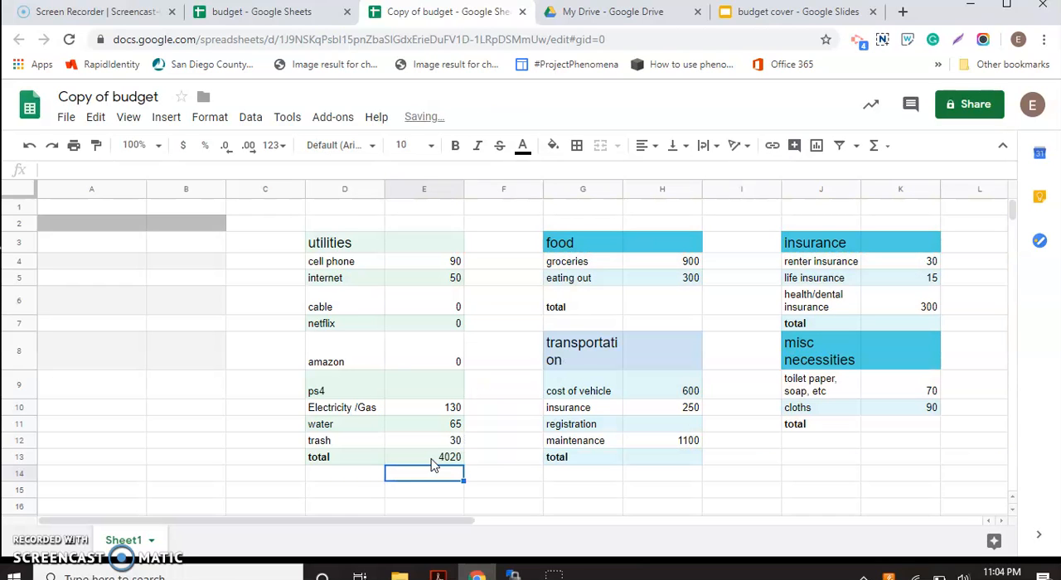
Step: Correct the utilities total formula in E13 to =SUM(E4:E12) and check which cells its range covers
{"action": "double_click", "coordinate": [431, 459]}
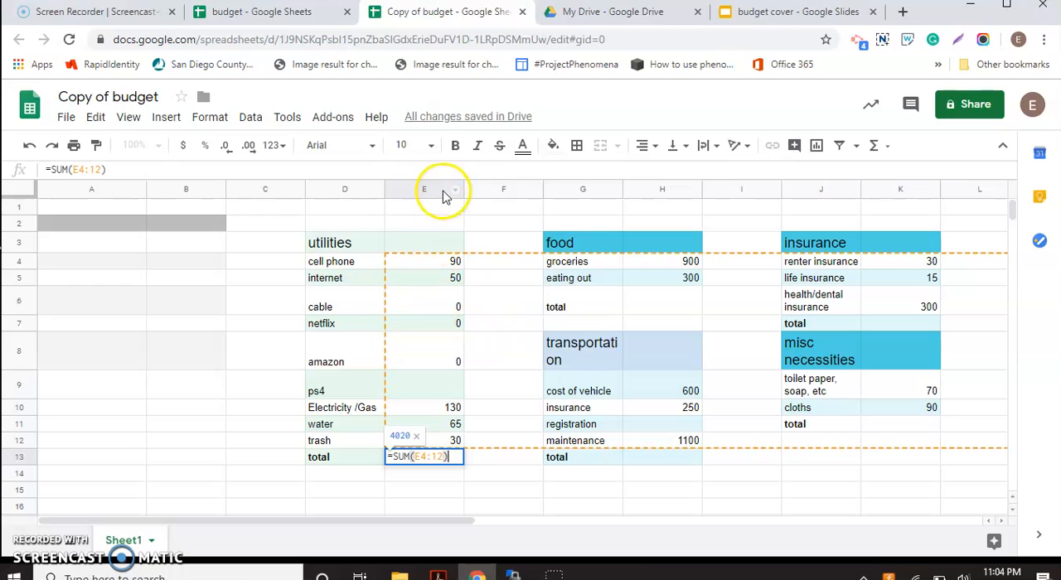
{"action": "left_click", "coordinate": [433, 454]}
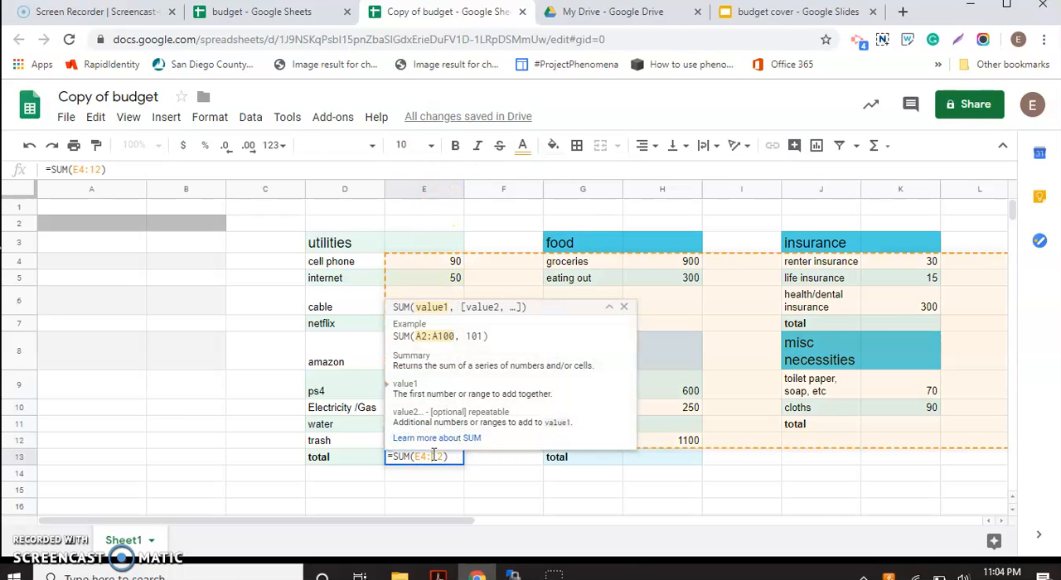
{"action": "type", "text": "E"}
{"action": "key", "text": "Return"}
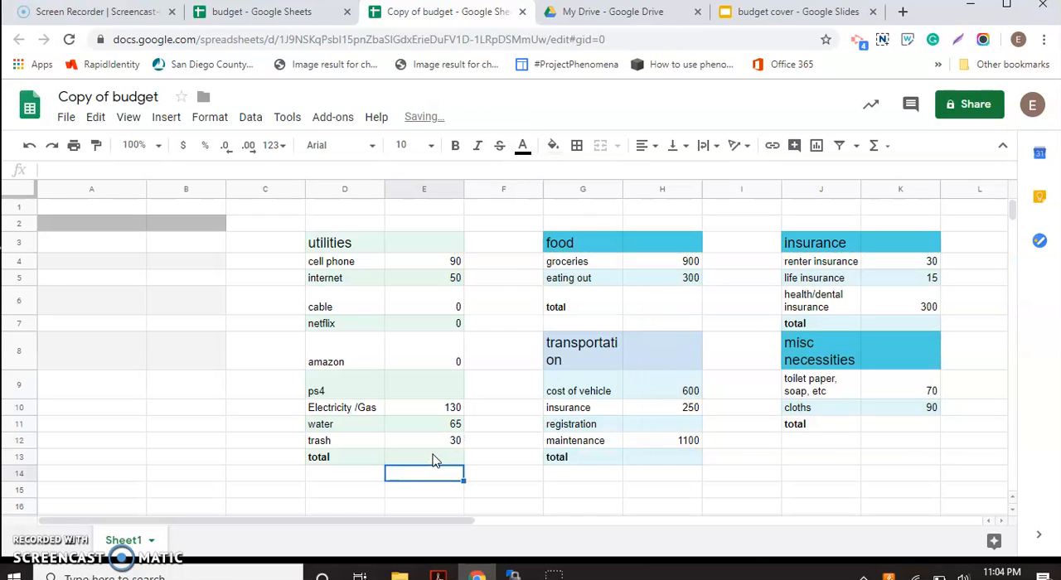
{"action": "left_click", "coordinate": [433, 459]}
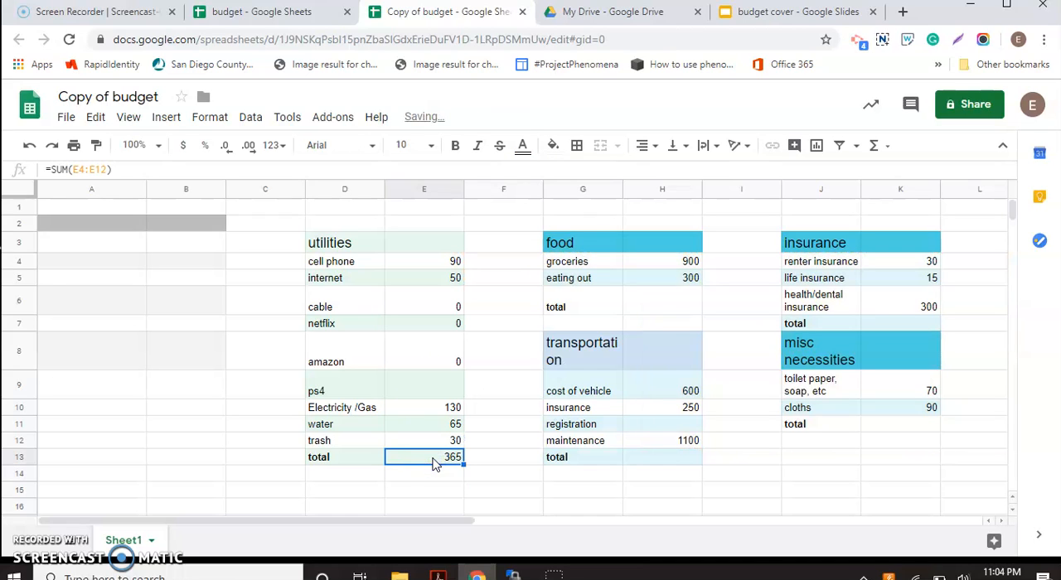
{"action": "left_click", "coordinate": [426, 460]}
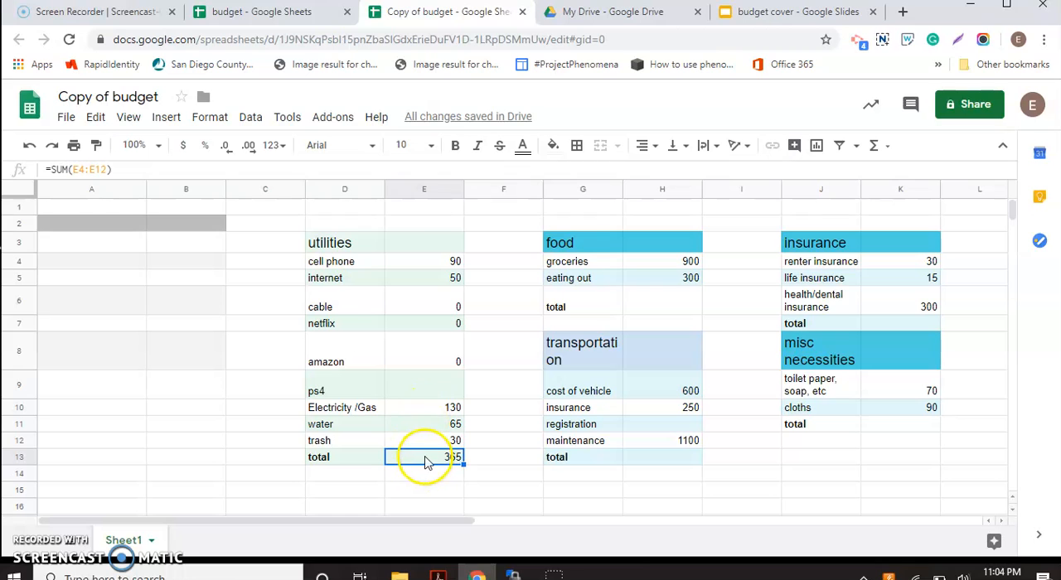
{"action": "double_click", "coordinate": [425, 461]}
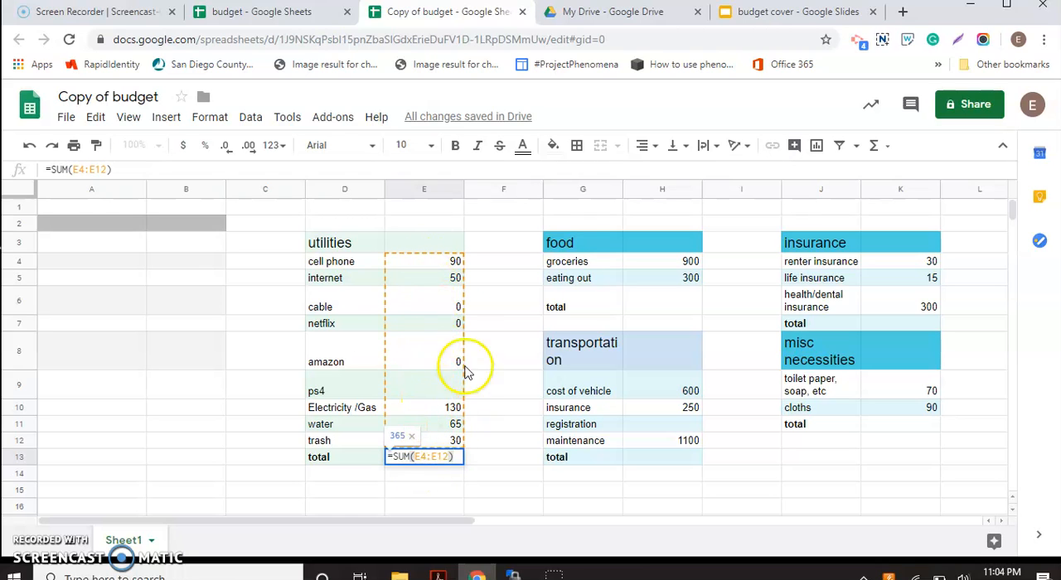
Step: Go through the total cells of the food, transportation, insurance and misc necessities tables
{"action": "left_click", "coordinate": [652, 310]}
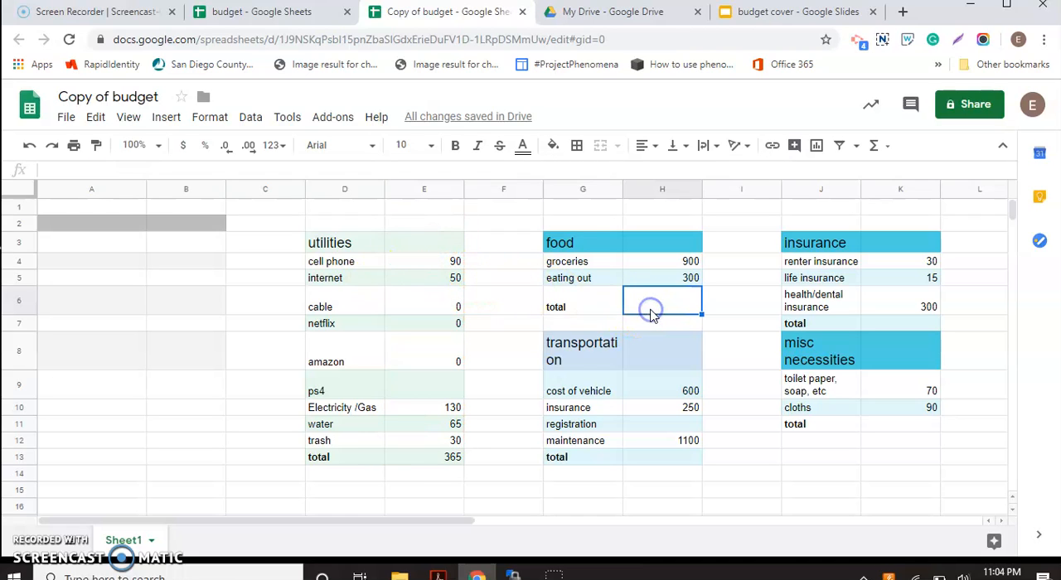
{"action": "left_click", "coordinate": [652, 459]}
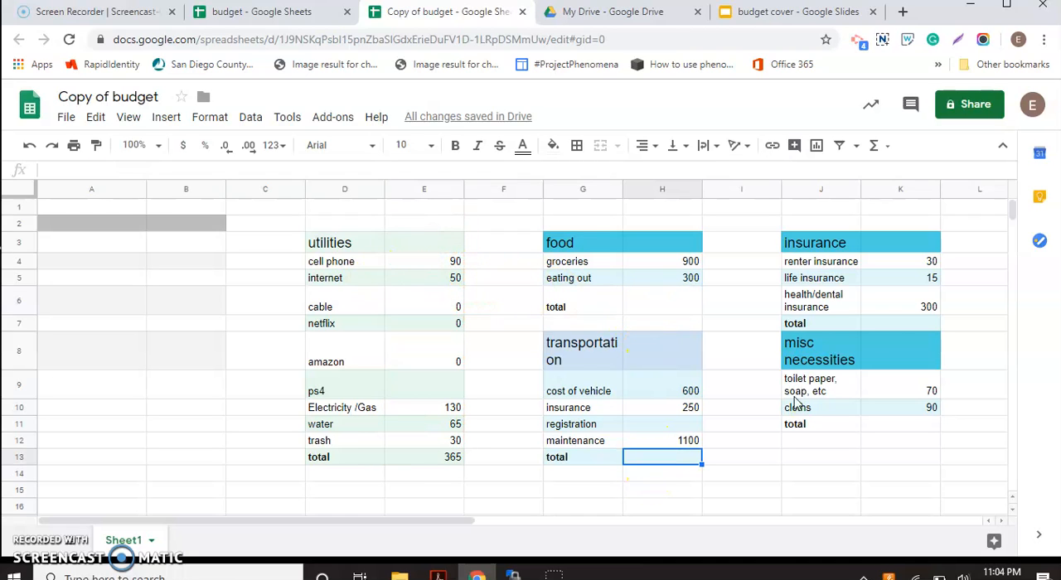
{"action": "left_click", "coordinate": [886, 324]}
{"action": "left_click", "coordinate": [889, 424]}
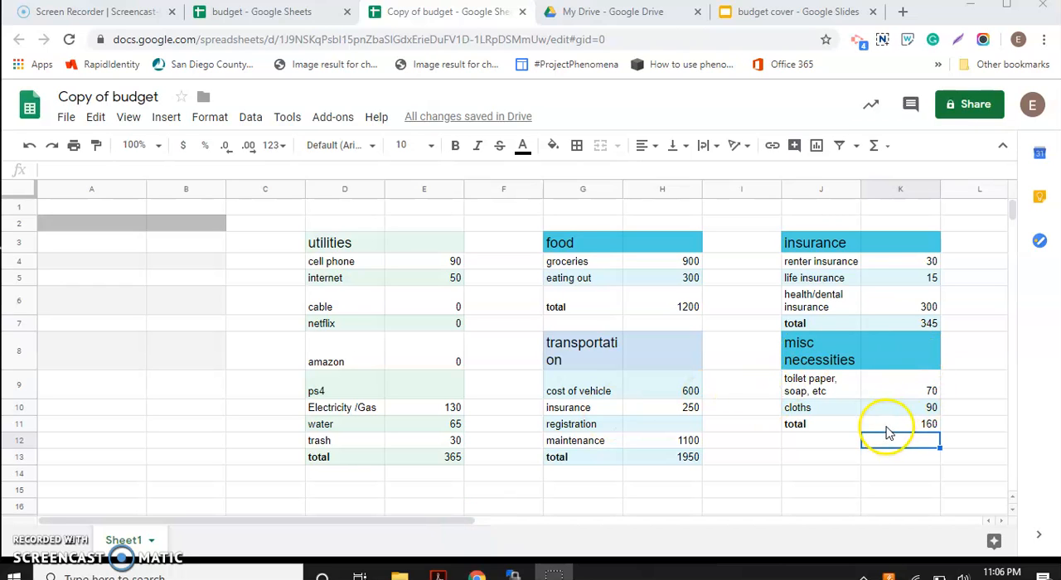
{"action": "left_click_drag", "start_coordinate": [887, 433], "coordinate": [668, 340]}
Step: Enter the heading Income in cell A2 of the empty gray table
{"action": "left_click", "coordinate": [113, 225]}
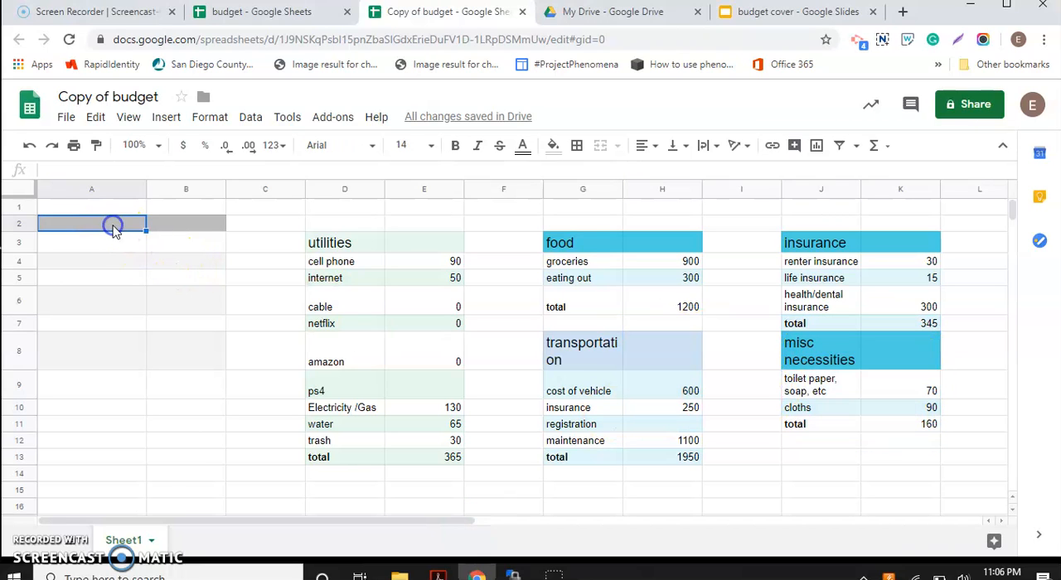
{"action": "type", "text": "In"}
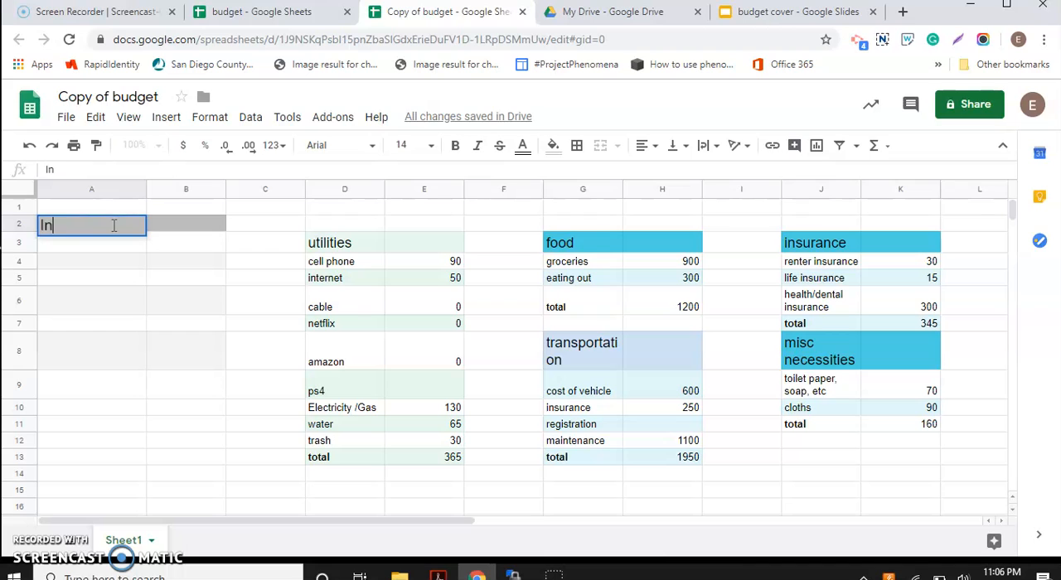
{"action": "type", "text": "come"}
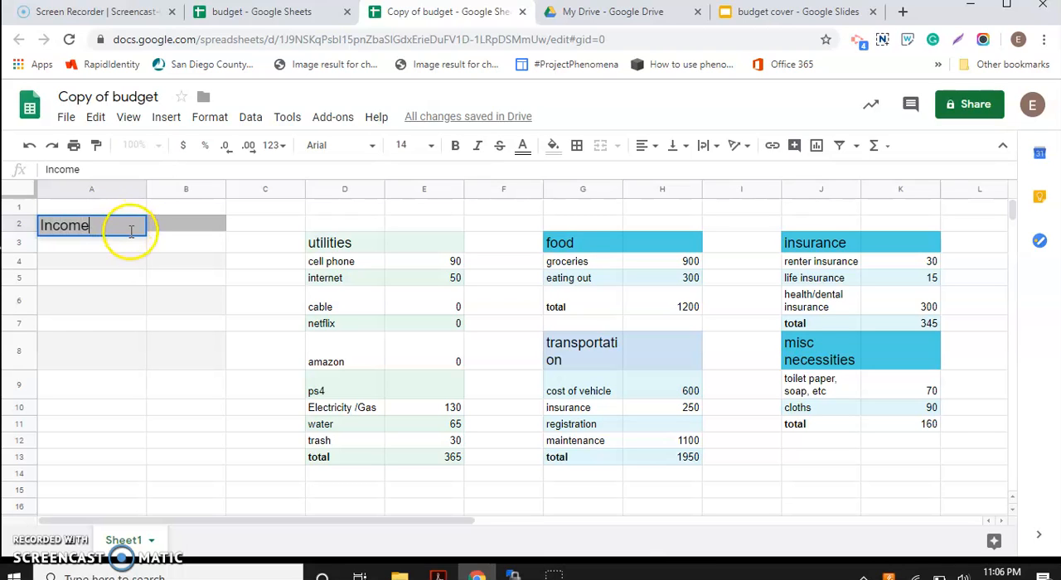
{"action": "left_click", "coordinate": [131, 248]}
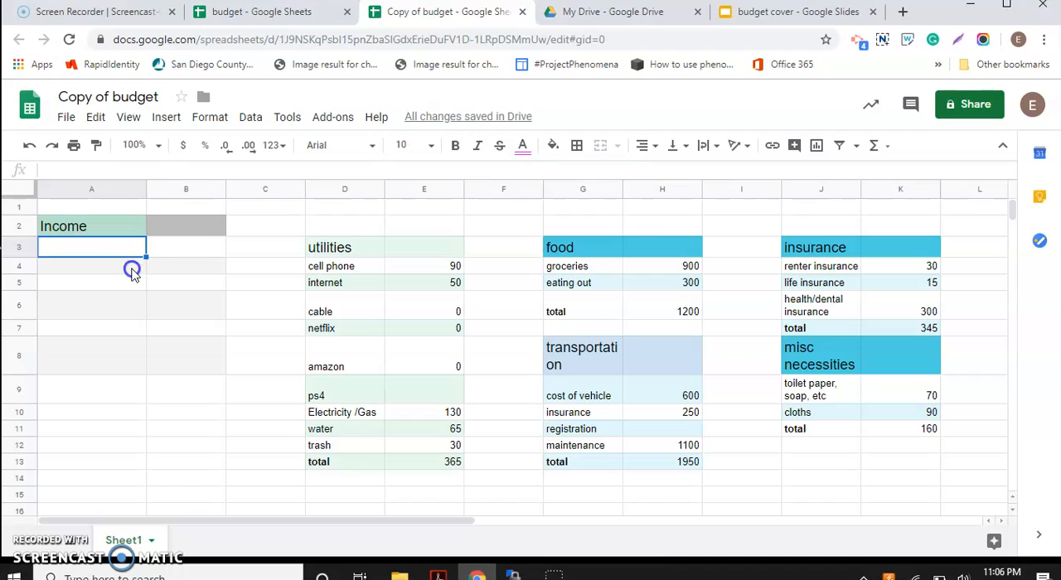
Step: Enter 23 in cell A3 below the Income heading
{"action": "left_click", "coordinate": [176, 274]}
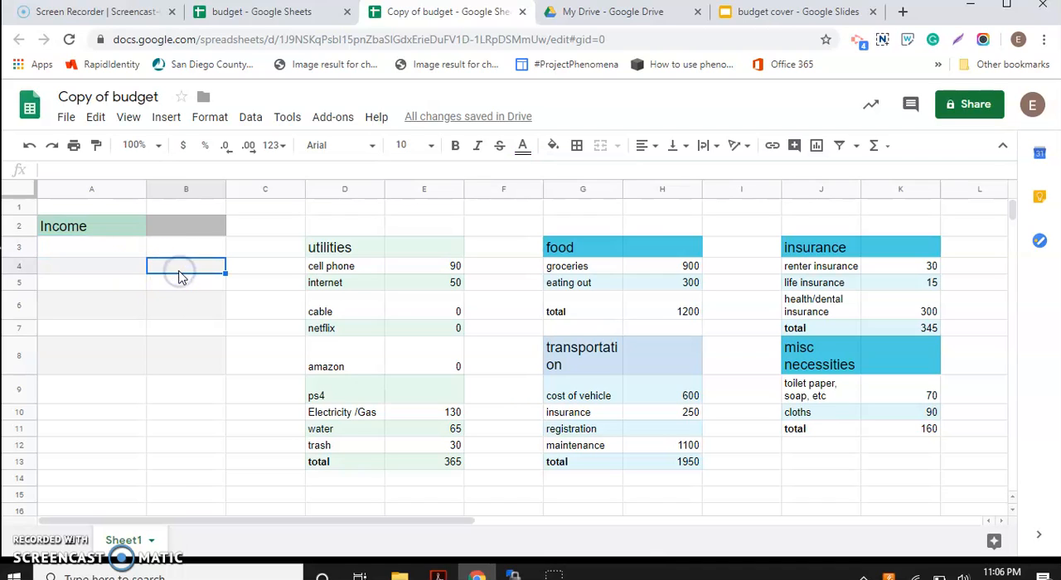
{"action": "left_click", "coordinate": [98, 254]}
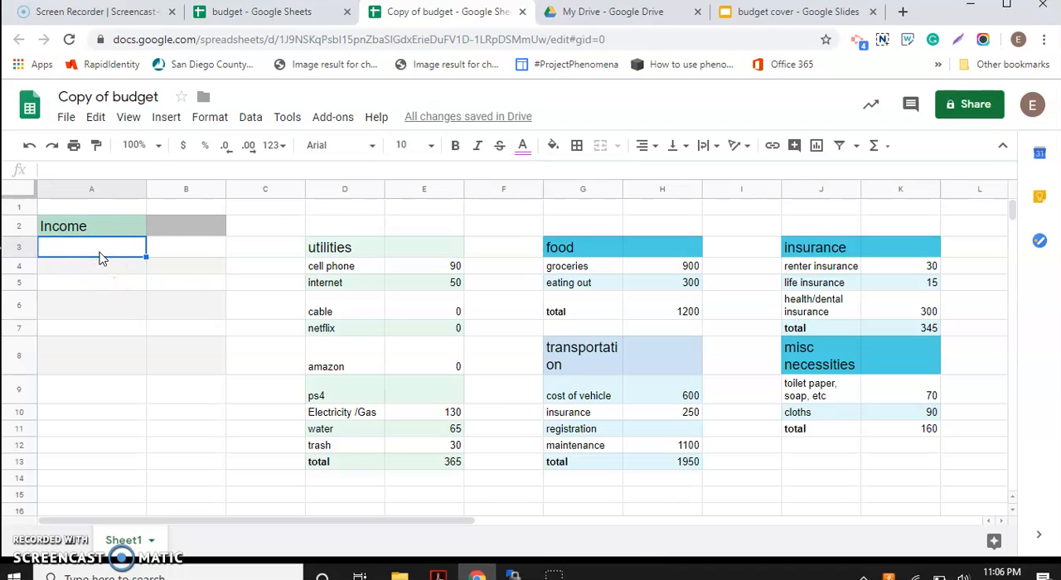
{"action": "type", "text": "23"}
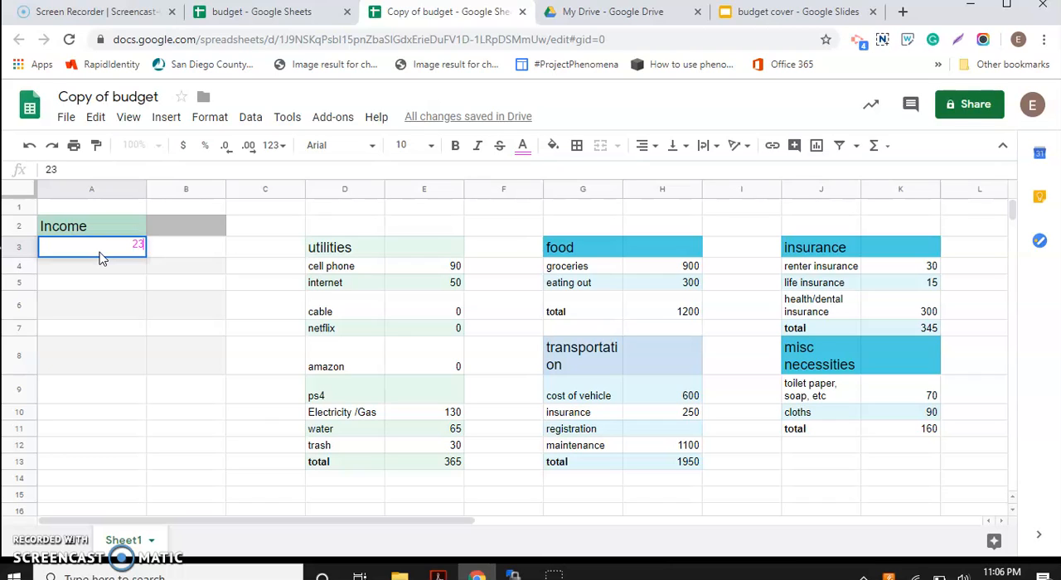
{"action": "left_click", "coordinate": [99, 270]}
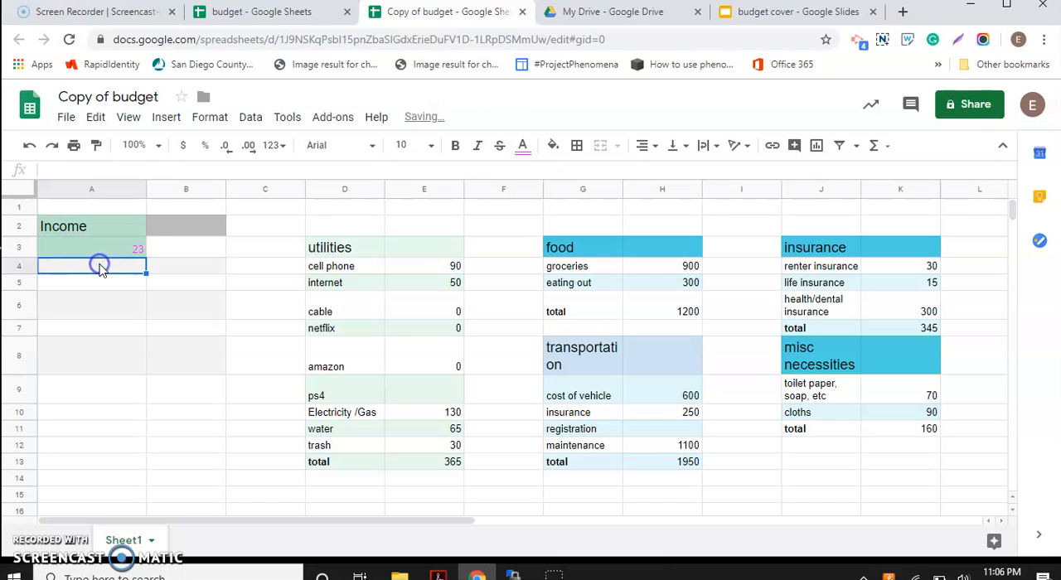
Step: Format the value in A3 as currency and set its text color to black
{"action": "left_click", "coordinate": [115, 251]}
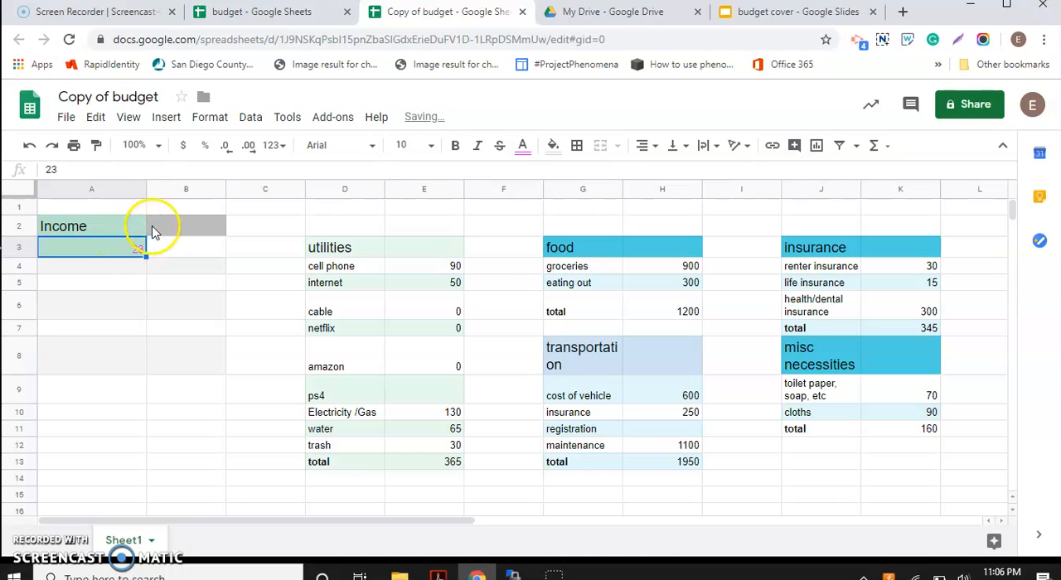
{"action": "left_click", "coordinate": [184, 145]}
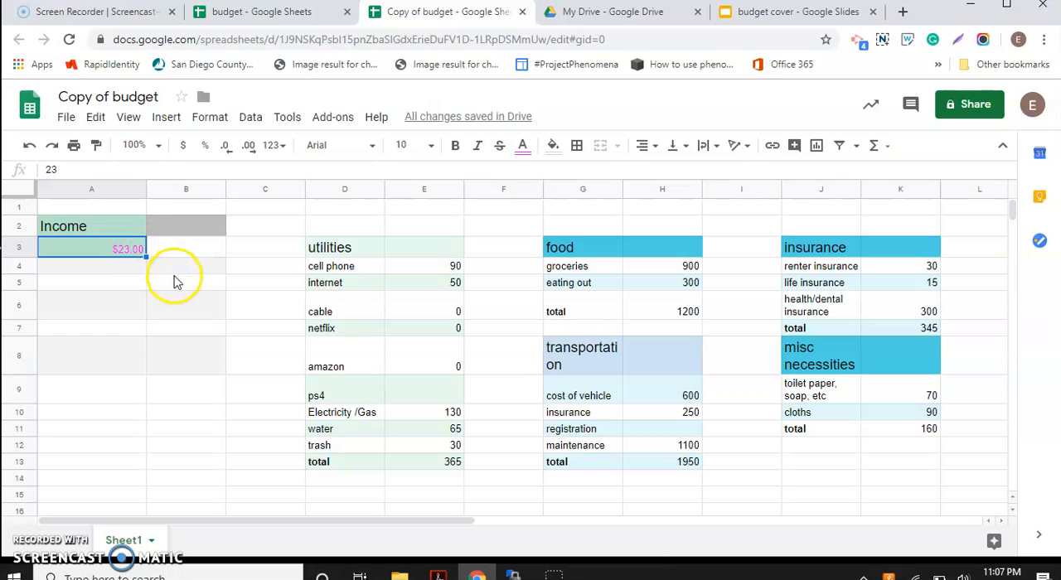
{"action": "left_click", "coordinate": [524, 146]}
{"action": "left_click", "coordinate": [524, 193]}
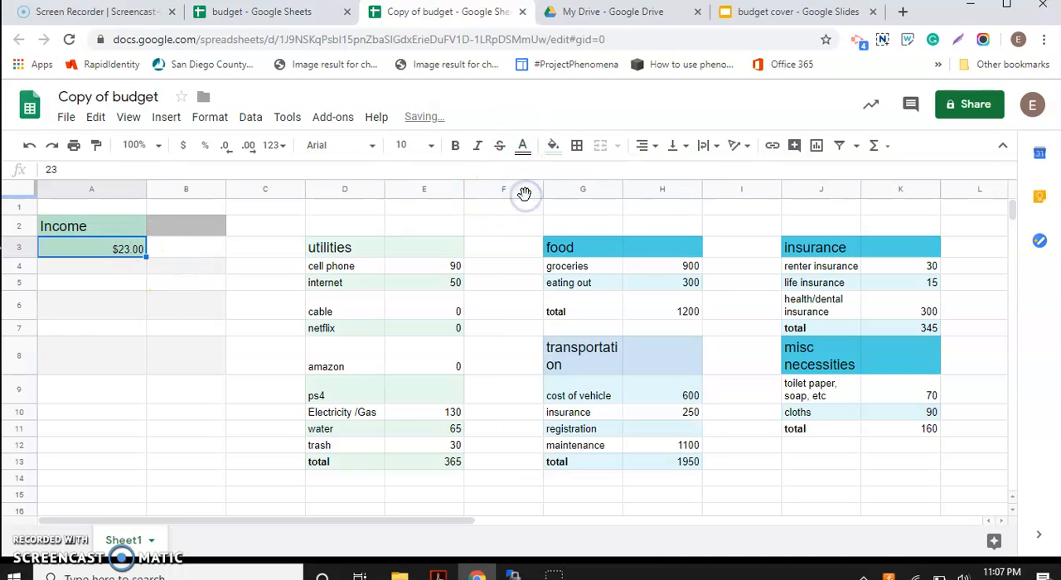
Step: Enter 40 in cell A4 and set its text color to black
{"action": "left_click", "coordinate": [122, 267]}
{"action": "type", "text": "40"}
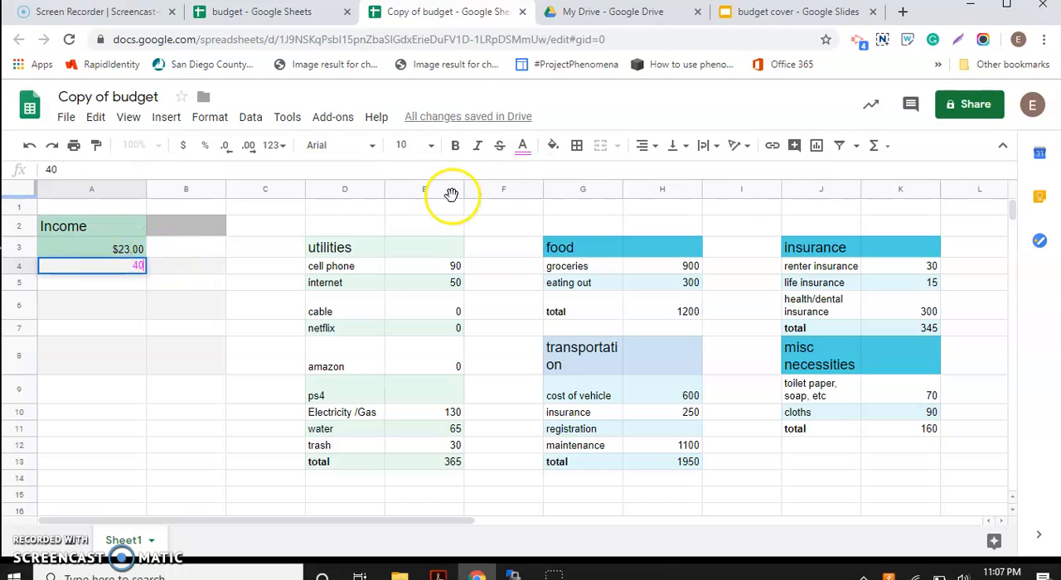
{"action": "left_click", "coordinate": [523, 146]}
{"action": "left_click", "coordinate": [528, 199]}
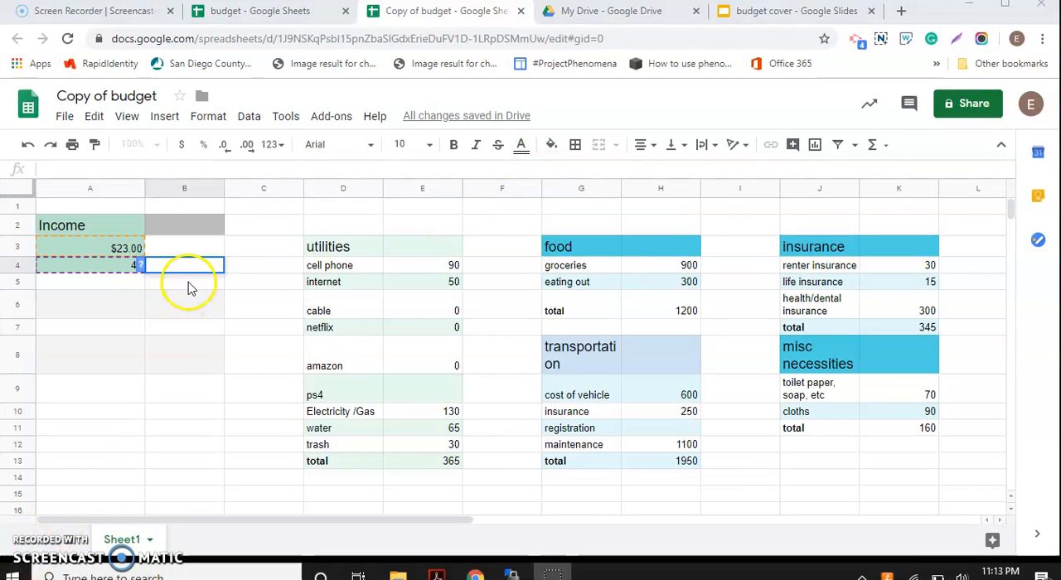
Step: Enter the formula =MULTIPLY(A3,A4) in cell B4 to multiply the two income values
{"action": "double_click", "coordinate": [185, 264]}
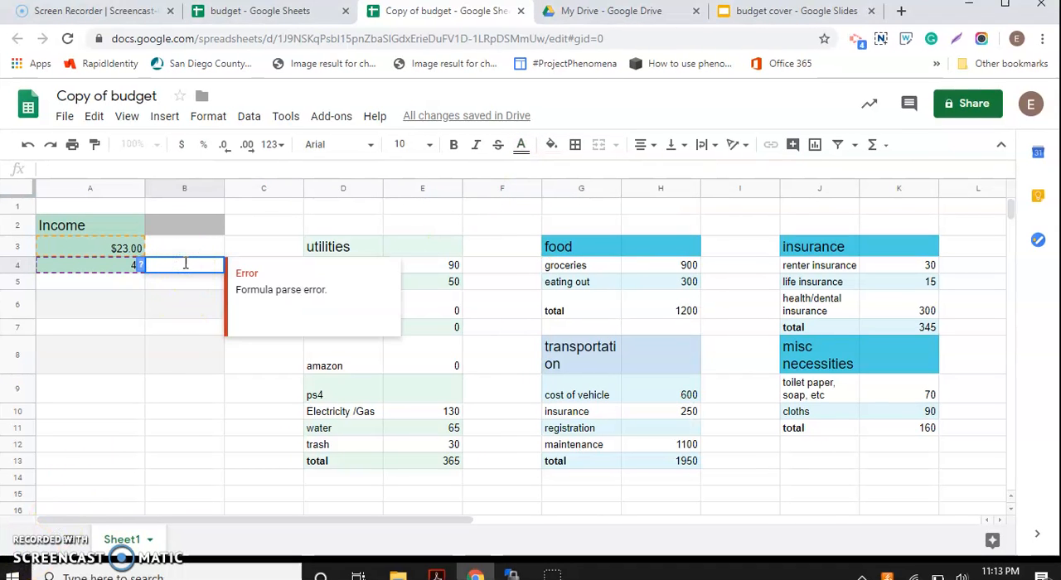
{"action": "type", "text": "+"}
{"action": "key", "text": "BackSpace"}
{"action": "type", "text": "="}
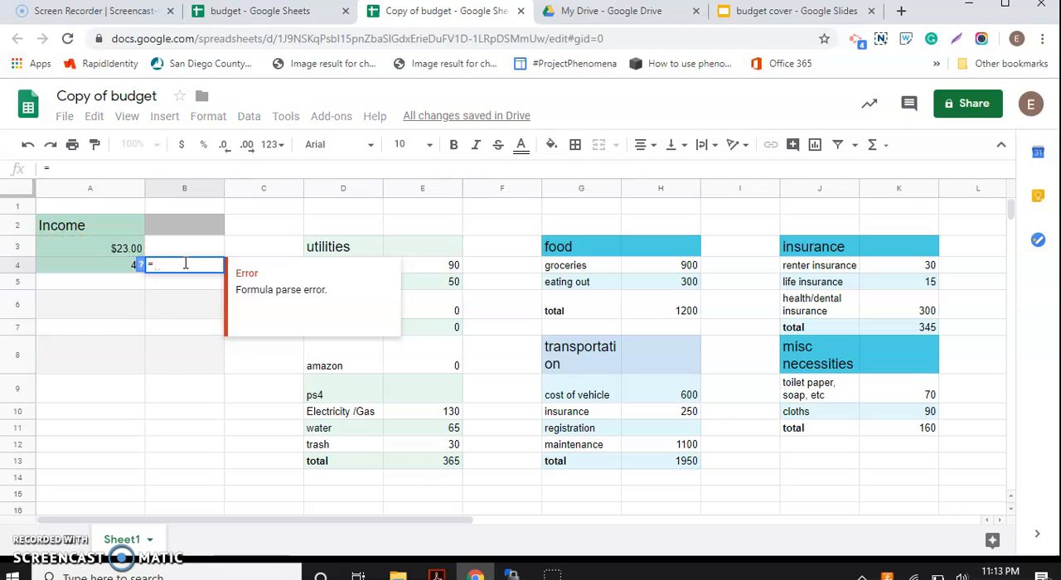
{"action": "type", "text": "Mu"}
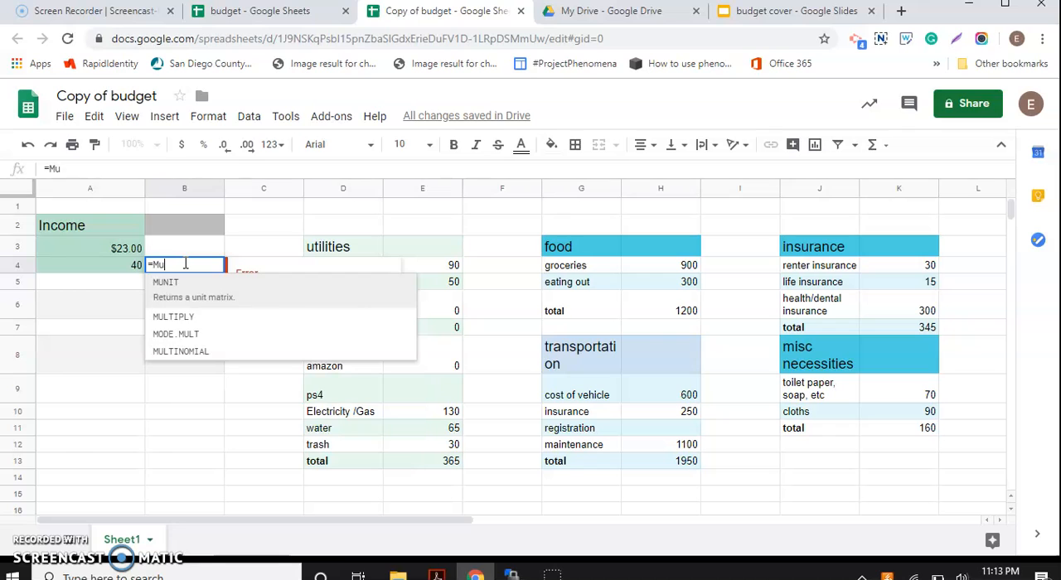
{"action": "left_click", "coordinate": [185, 320]}
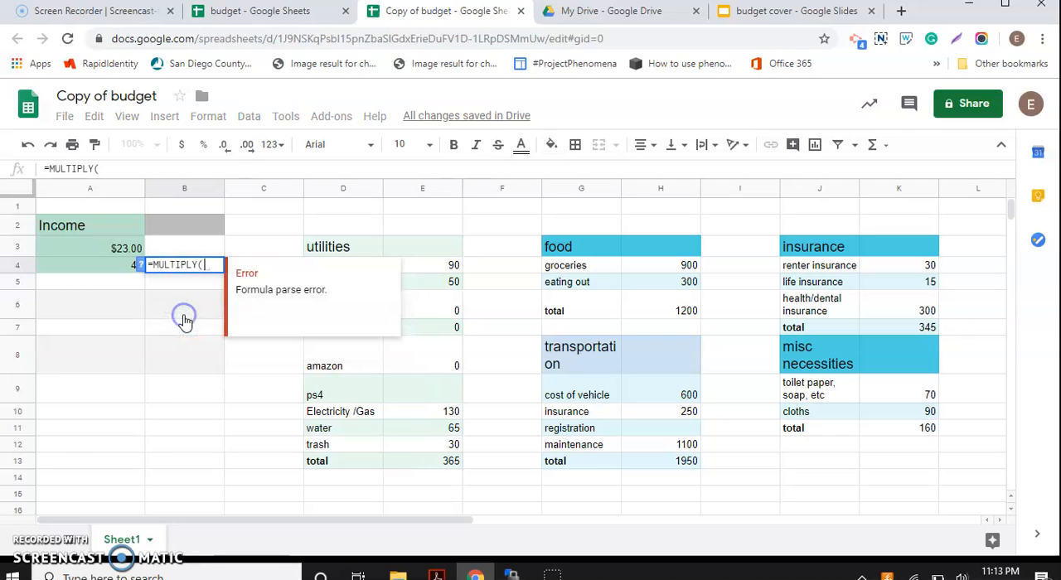
{"action": "left_click", "coordinate": [122, 252]}
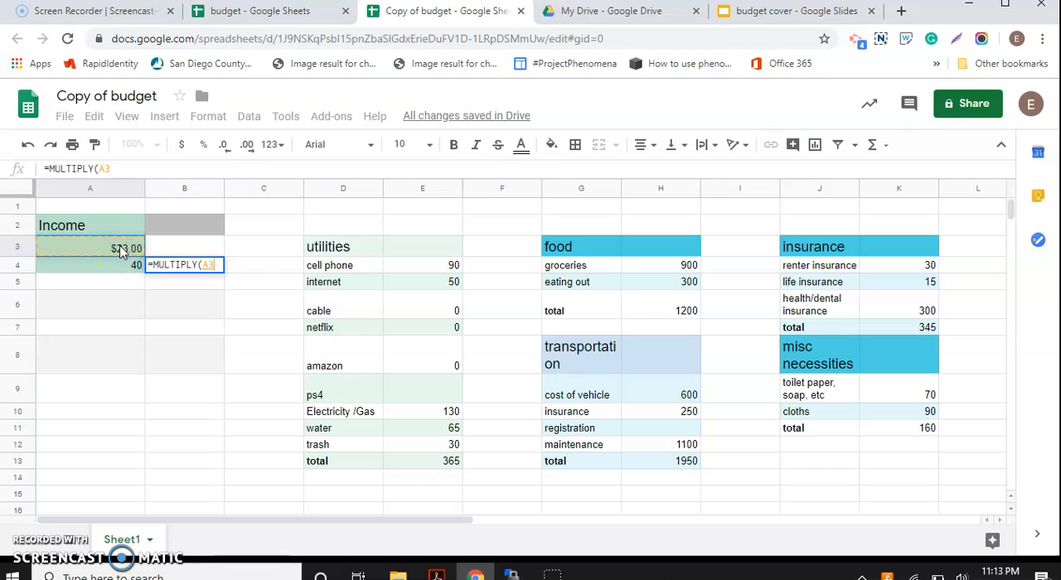
{"action": "type", "text": ","}
{"action": "left_click", "coordinate": [119, 267]}
{"action": "left_click", "coordinate": [119, 267]}
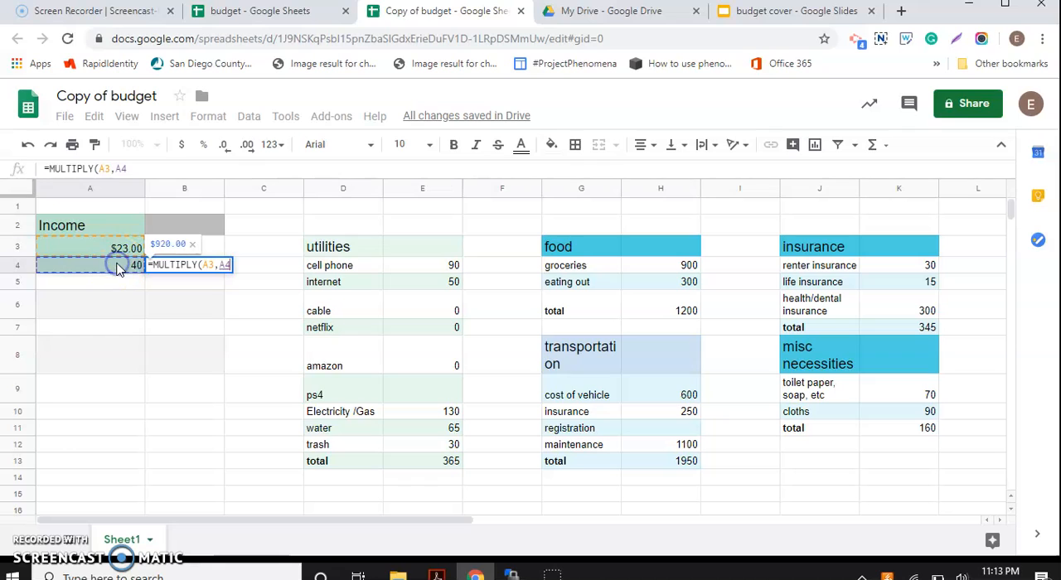
{"action": "key", "text": "Return"}
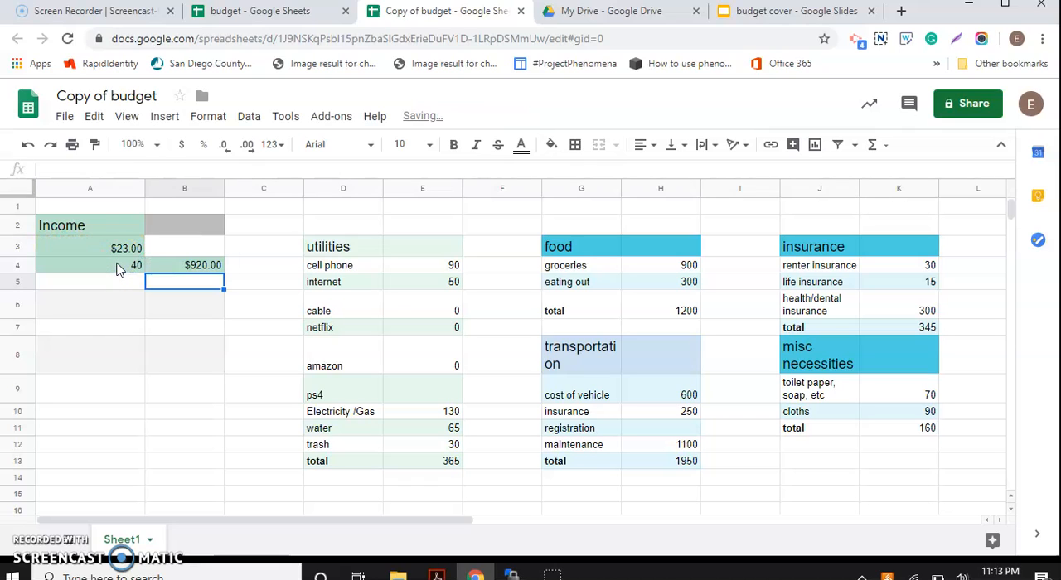
{"action": "left_click", "coordinate": [171, 265]}
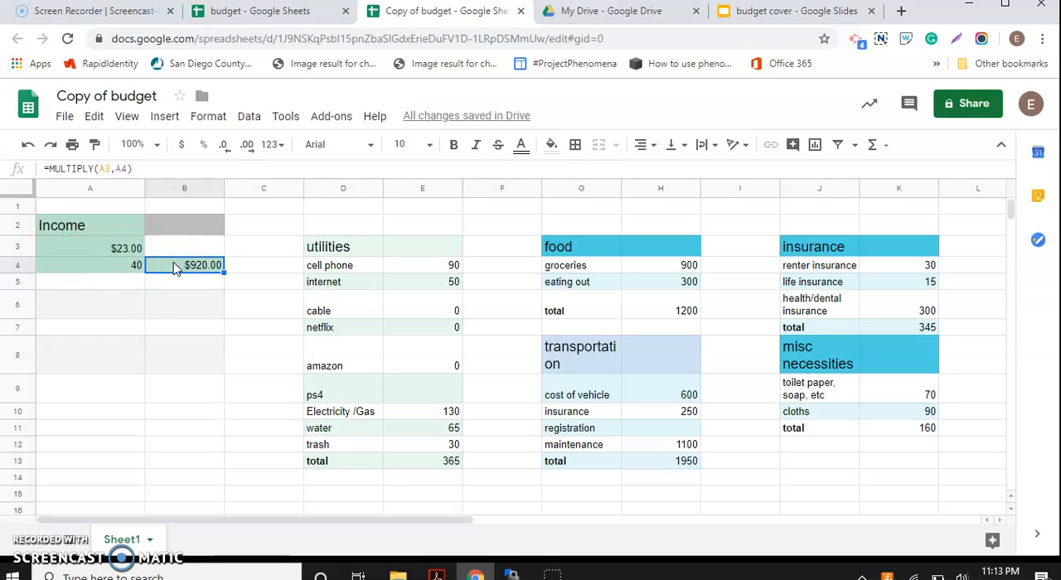
{"action": "double_click", "coordinate": [174, 265]}
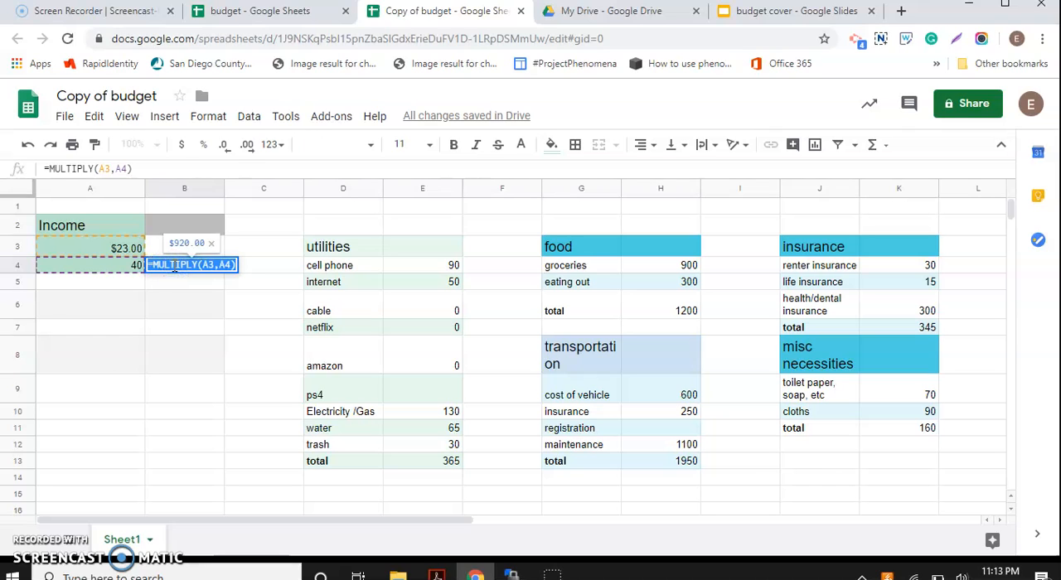
{"action": "left_click", "coordinate": [159, 250]}
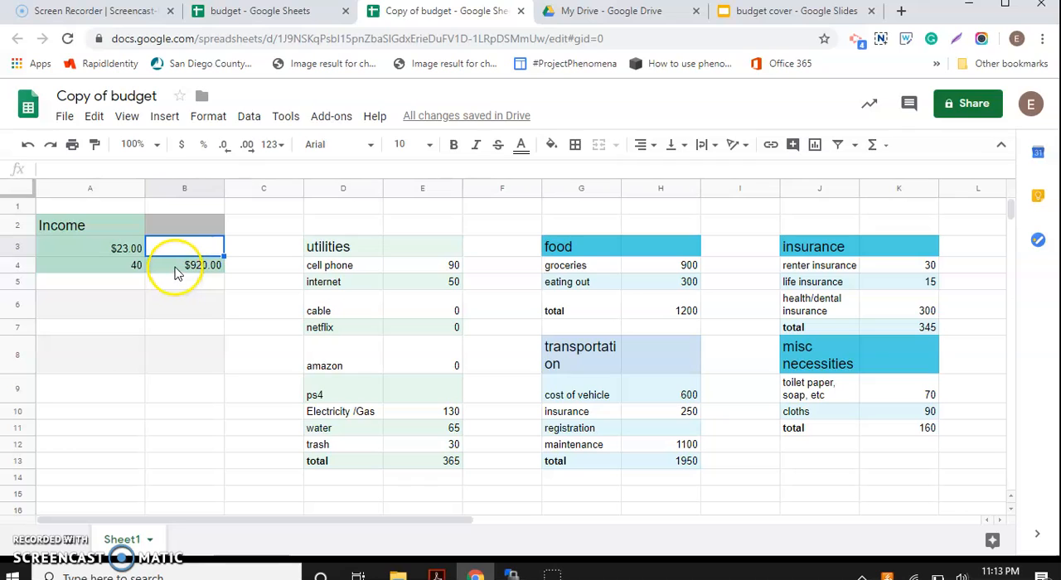
Step: Nest a second MULTIPLY function around the A3,A4 arguments inside the formula in cell B4
{"action": "double_click", "coordinate": [176, 267]}
{"action": "left_click", "coordinate": [199, 265]}
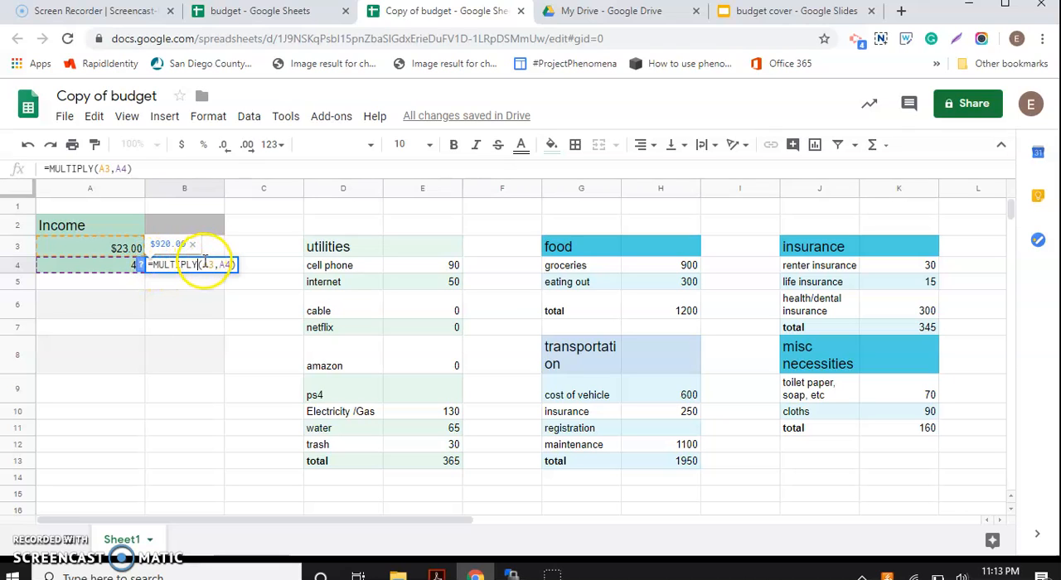
{"action": "left_click", "coordinate": [204, 264]}
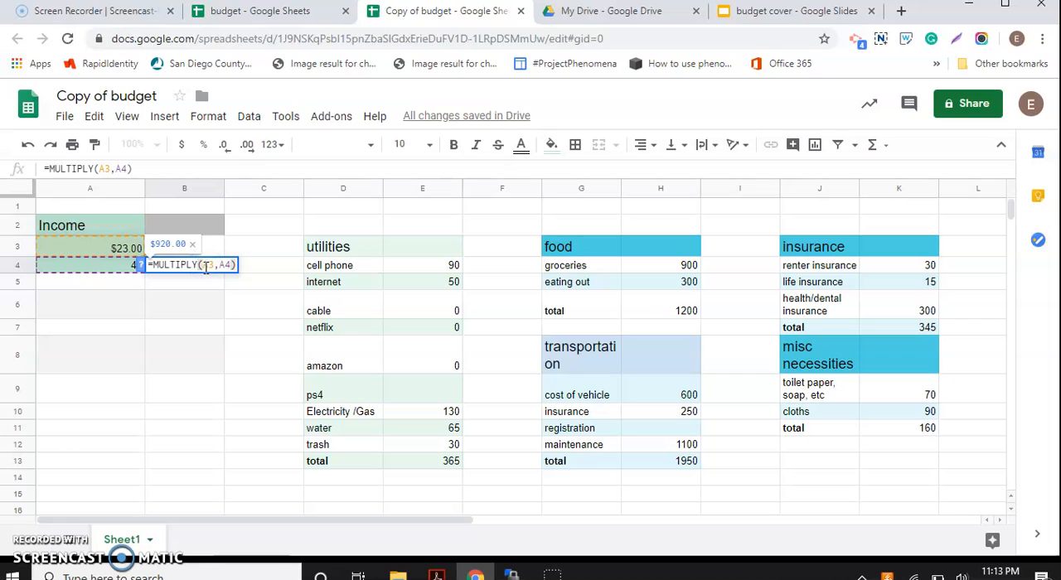
{"action": "type", "text": "Mul"}
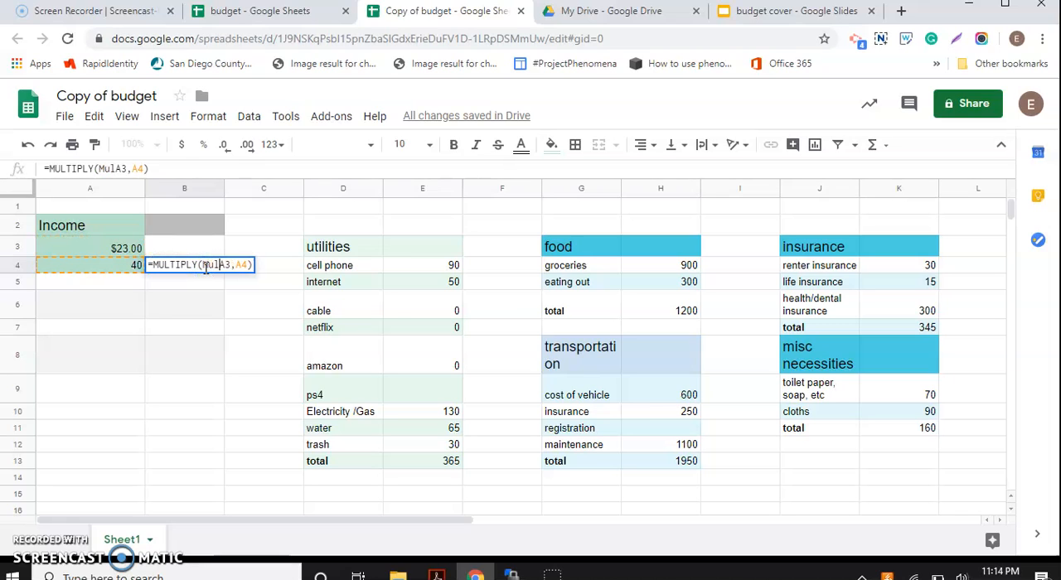
{"action": "key", "text": "BackSpace"}
{"action": "left_click", "coordinate": [240, 263]}
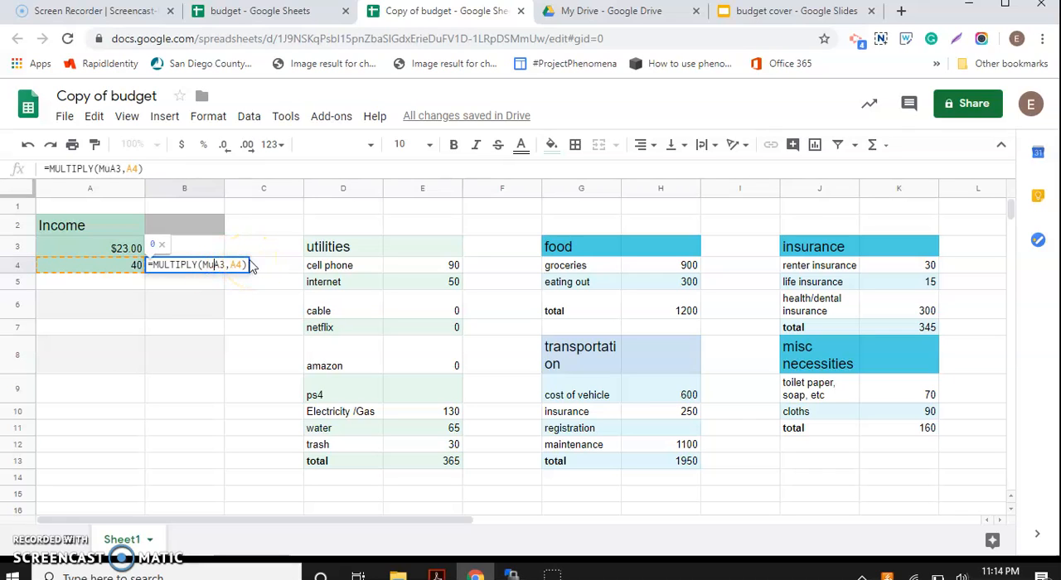
{"action": "key", "text": "BackSpace"}
{"action": "key", "text": "BackSpace"}
{"action": "type", "text": "ULTIPLY"}
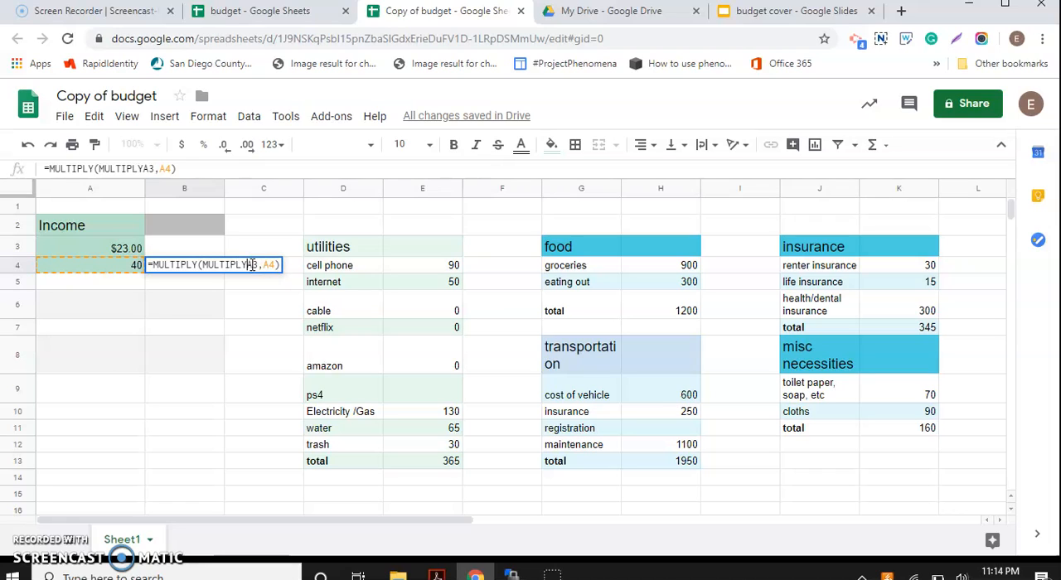
{"action": "type", "text": " ("}
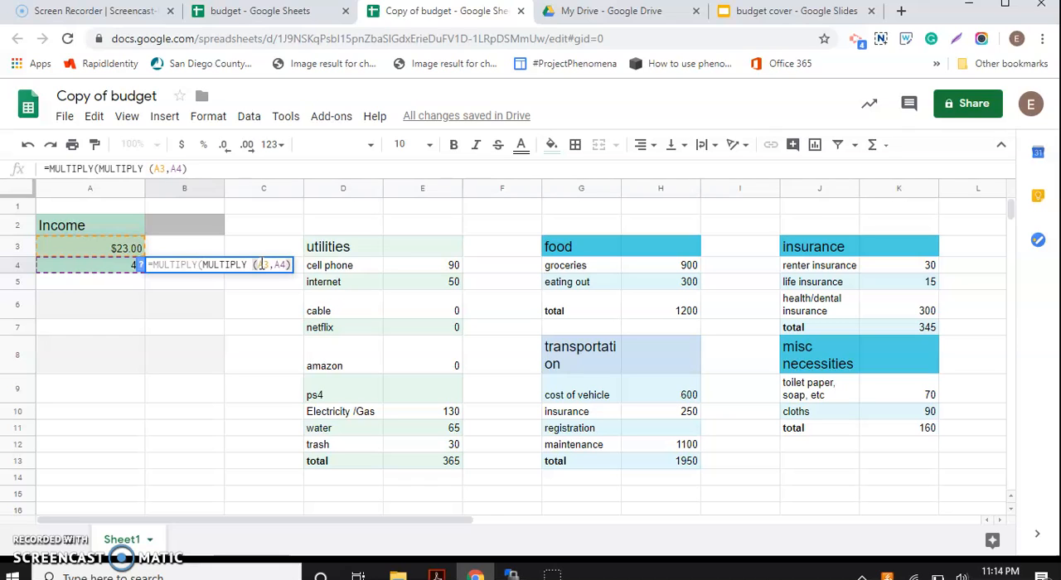
Step: Add 4 as the outer function's first factor, completing B4 as =MULTIPLY(4,MULTIPLY(A3,A4))
{"action": "left_click", "coordinate": [34, 542]}
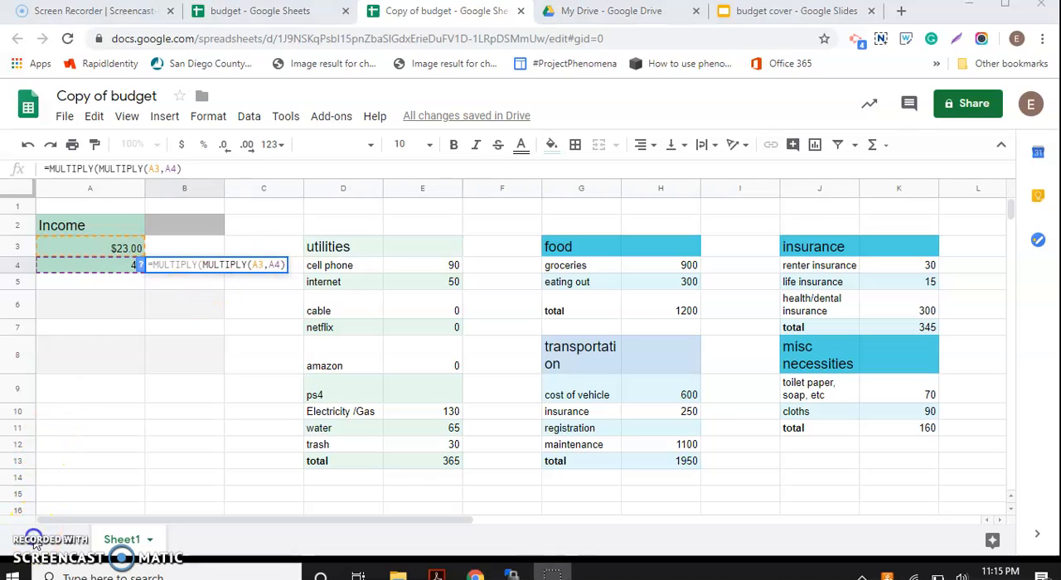
{"action": "left_click", "coordinate": [202, 266]}
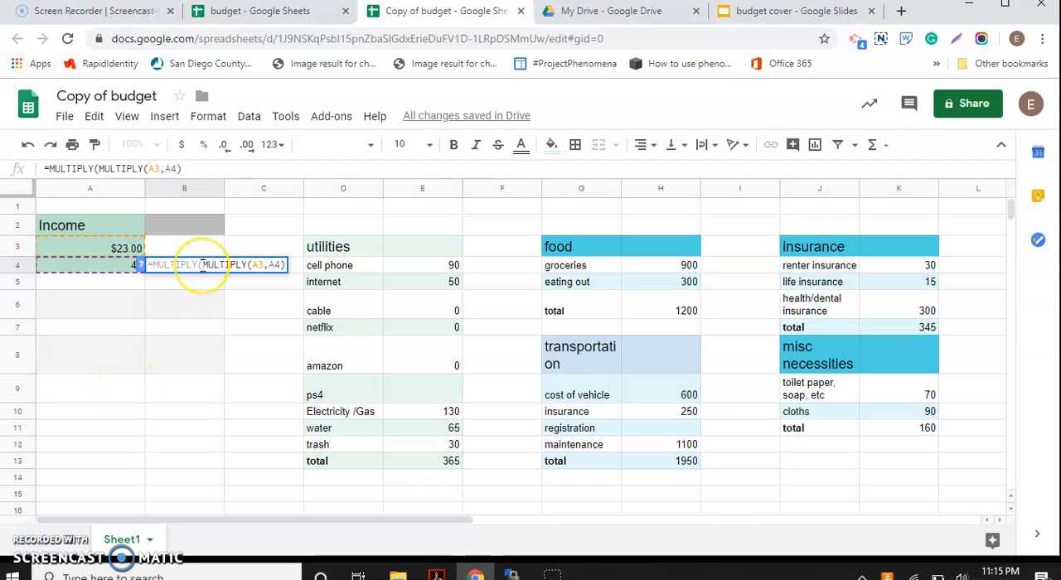
{"action": "type", "text": "4"}
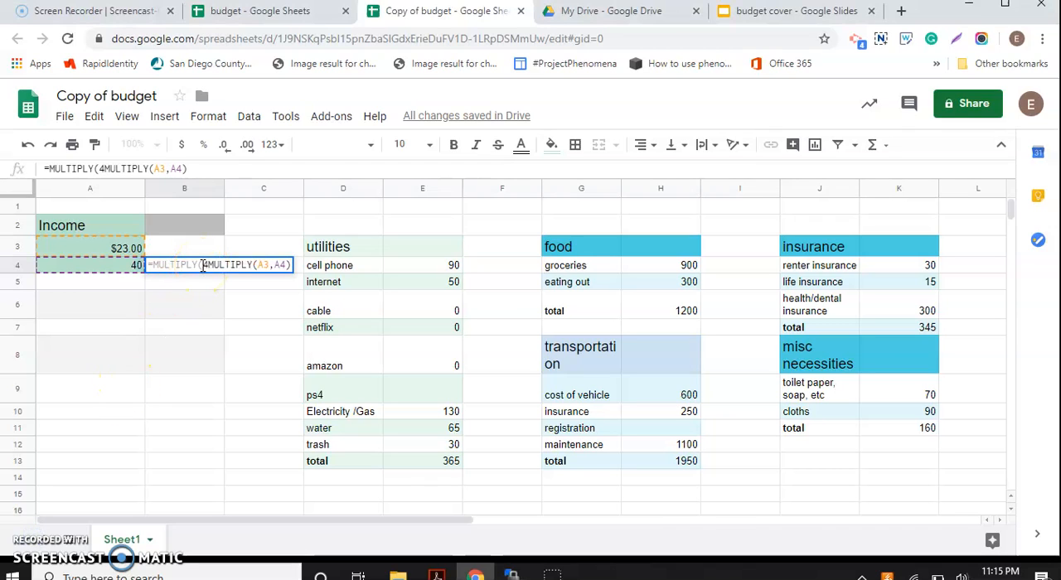
{"action": "type", "text": ","}
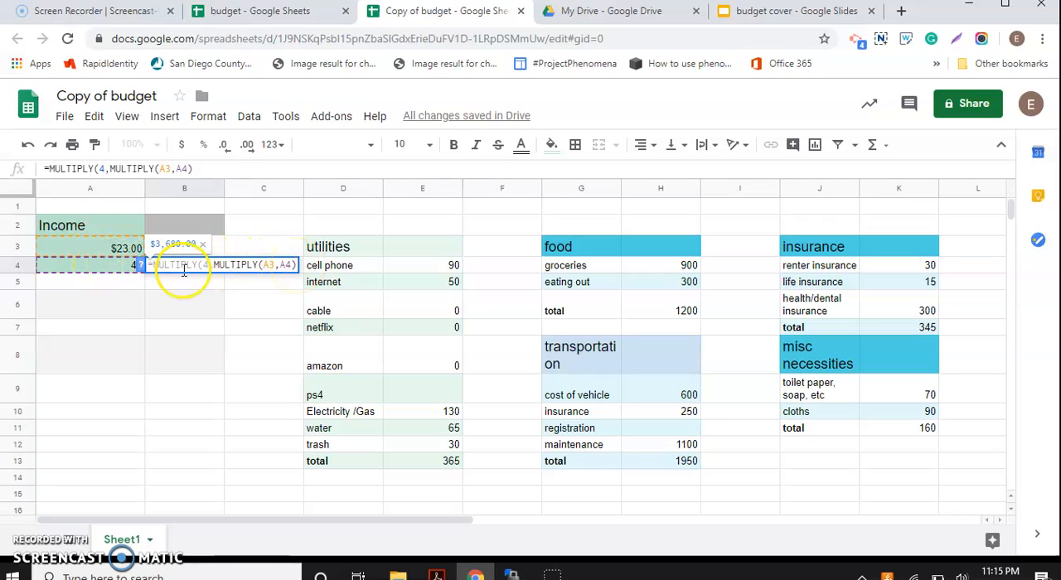
{"action": "left_click", "coordinate": [292, 266]}
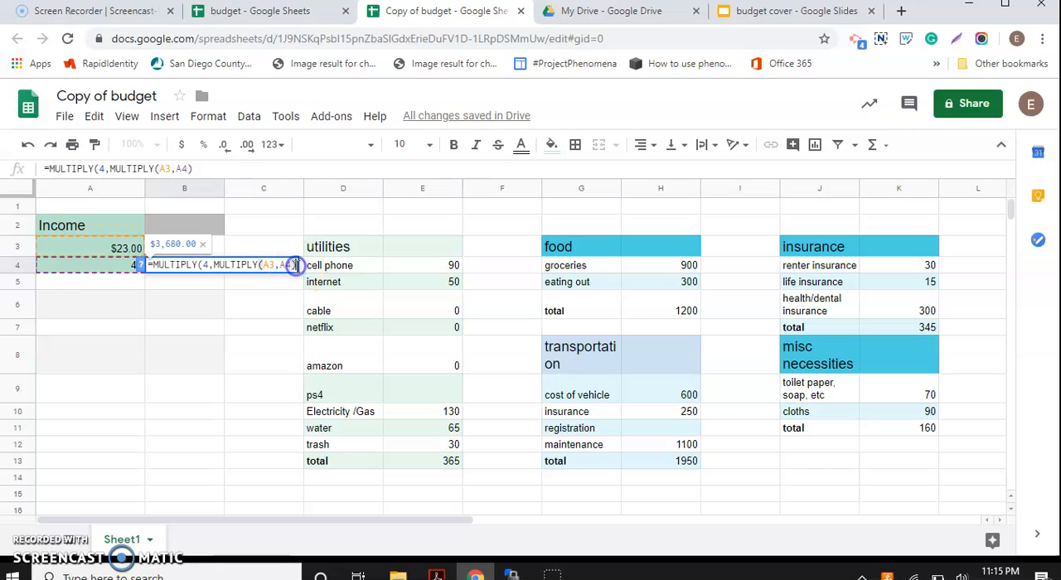
{"action": "key", "text": "Return"}
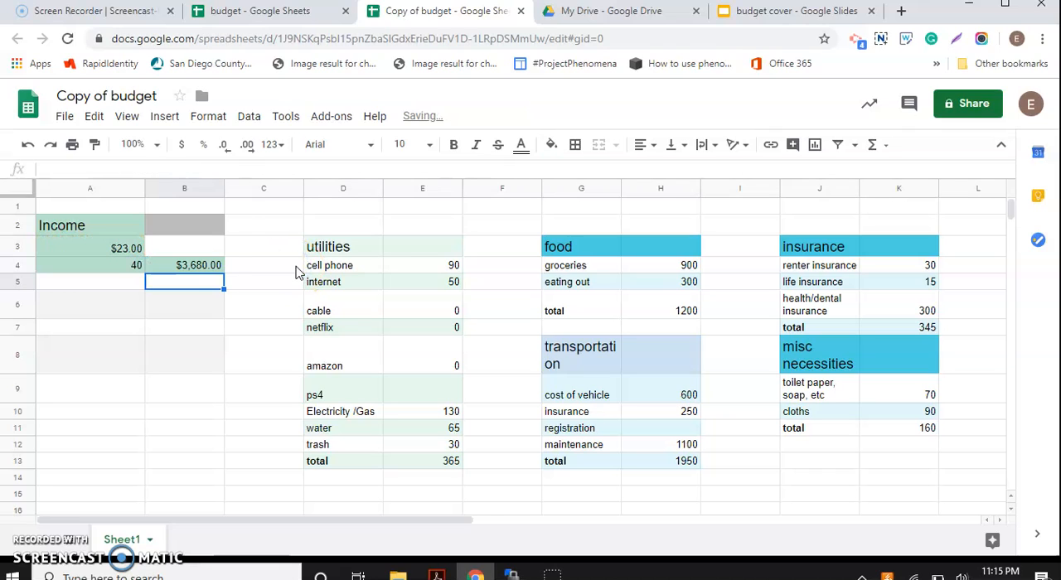
{"action": "double_click", "coordinate": [205, 270]}
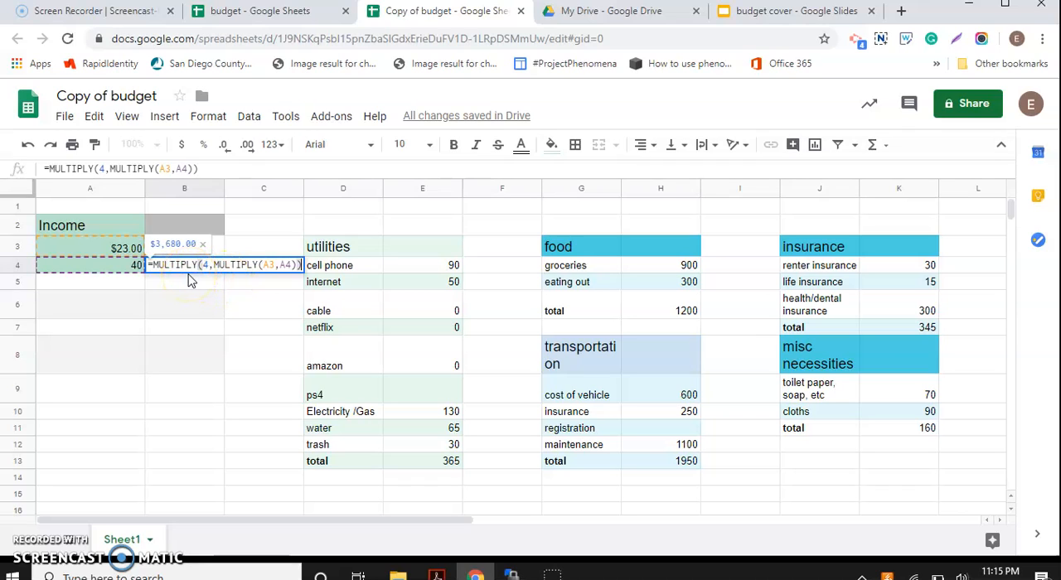
{"action": "left_click", "coordinate": [209, 267]}
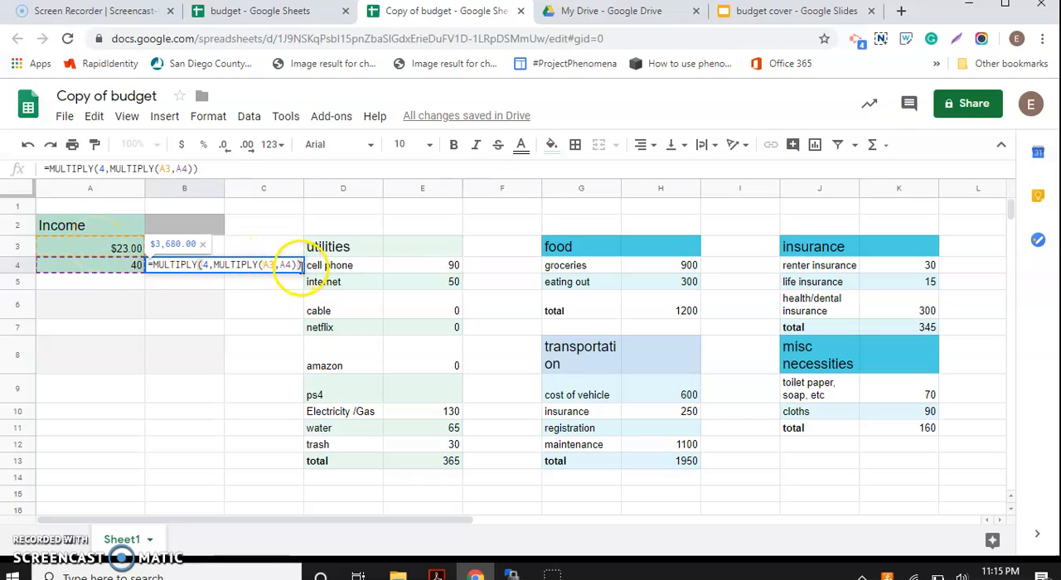
{"action": "left_click", "coordinate": [236, 313]}
Step: Set the value in cell A3 below the Income heading to 18
{"action": "double_click", "coordinate": [121, 249]}
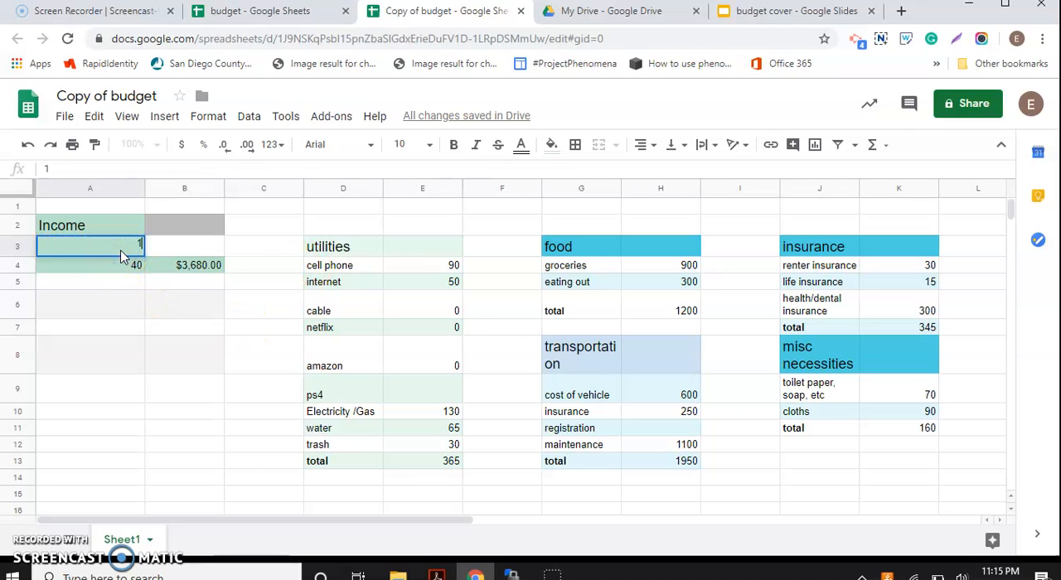
{"action": "key", "text": "Return"}
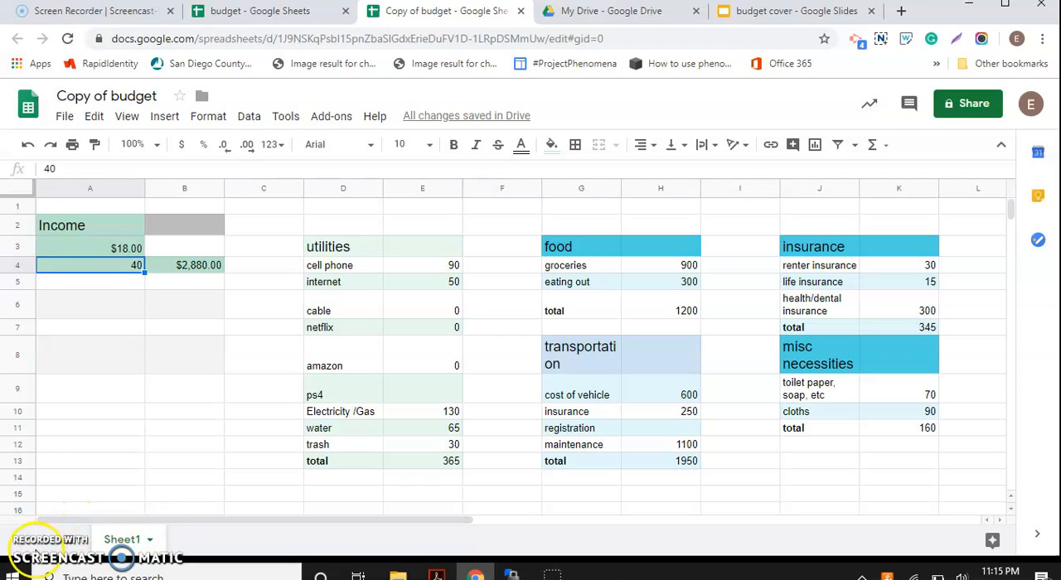
Step: Enter the label Taxes in cell A6 and 12 in cell A7, and format A7 as a percentage
{"action": "left_click", "coordinate": [87, 301]}
{"action": "type", "text": "Taxes"}
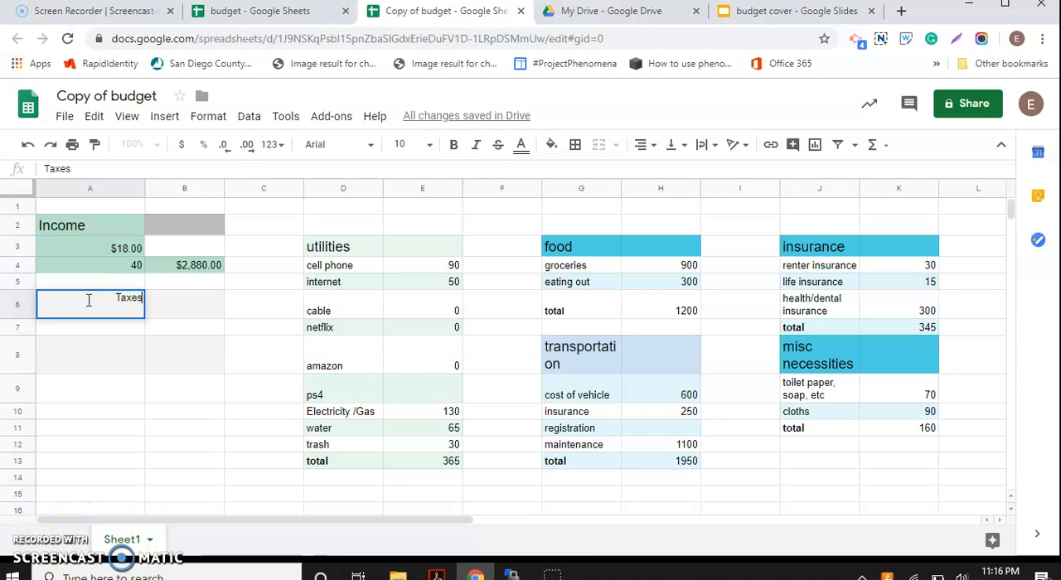
{"action": "left_click", "coordinate": [94, 332]}
{"action": "type", "text": "12"}
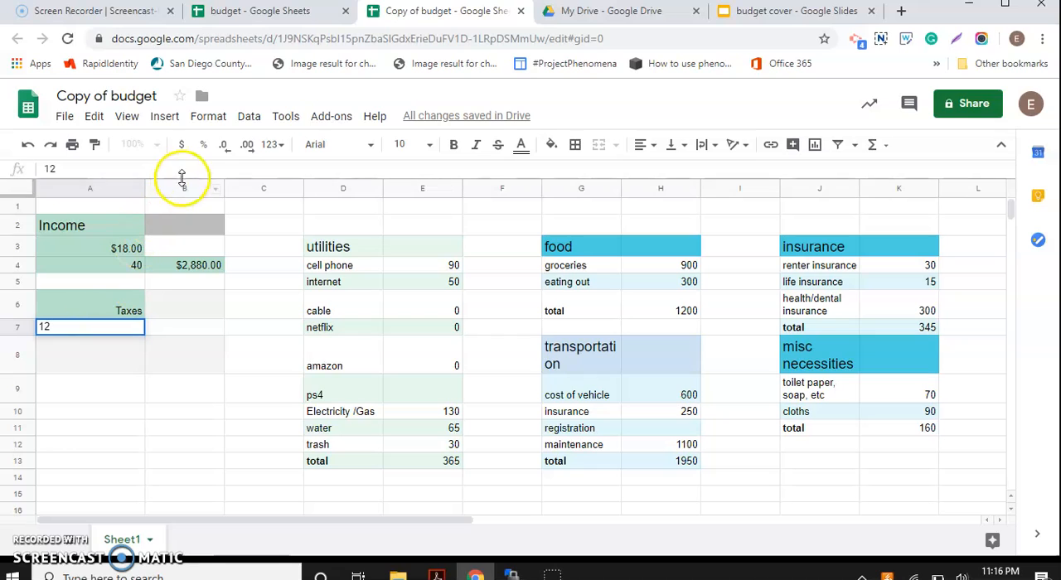
{"action": "left_click", "coordinate": [203, 145]}
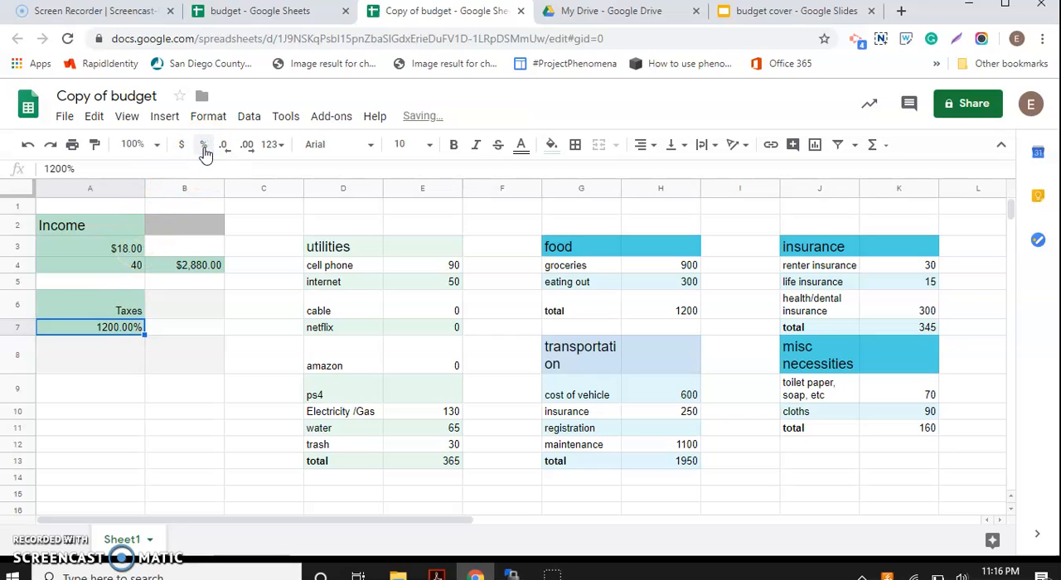
Step: Replace the tax rate in cell A7 with 12%
{"action": "left_click", "coordinate": [117, 328]}
{"action": "key", "text": "Delete"}
{"action": "type", "text": "12"}
{"action": "left_click", "coordinate": [166, 328]}
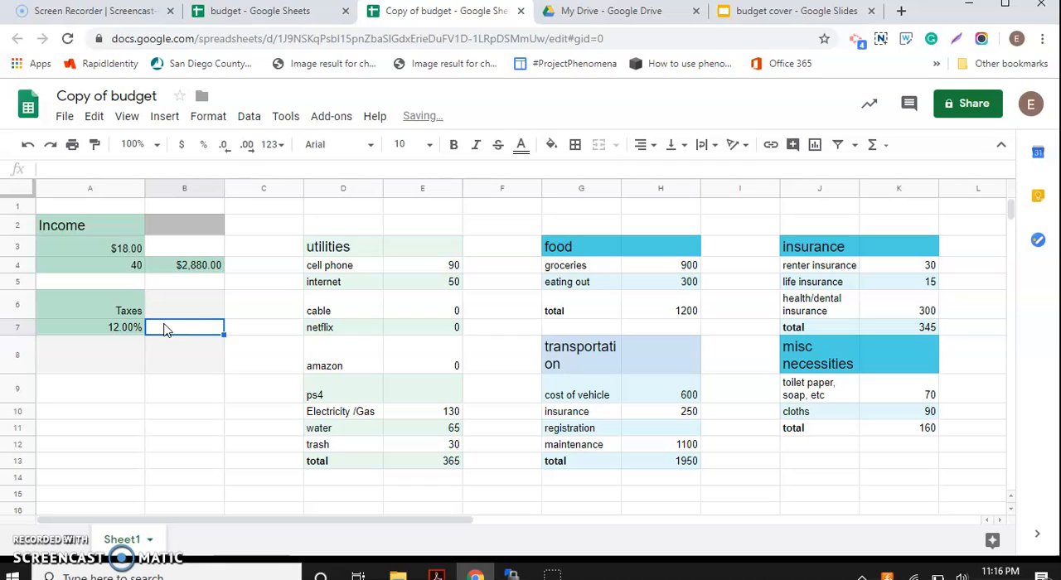
Step: Enter the formula =MULTIPLY(B4,A7) in cell B7 to calculate the taxes on the income
{"action": "left_click", "coordinate": [194, 265]}
{"action": "left_click", "coordinate": [181, 329]}
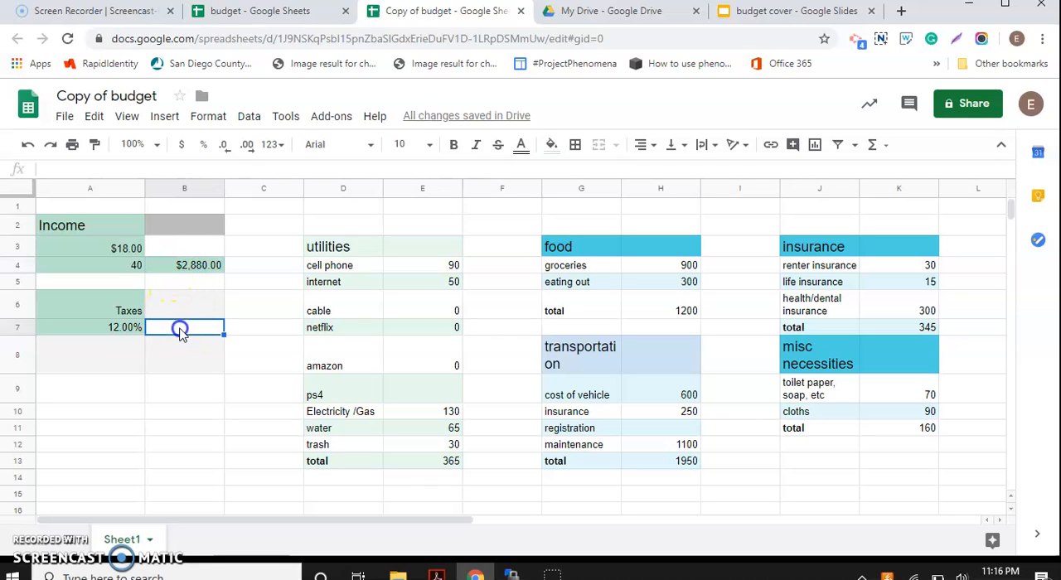
{"action": "type", "text": "+"}
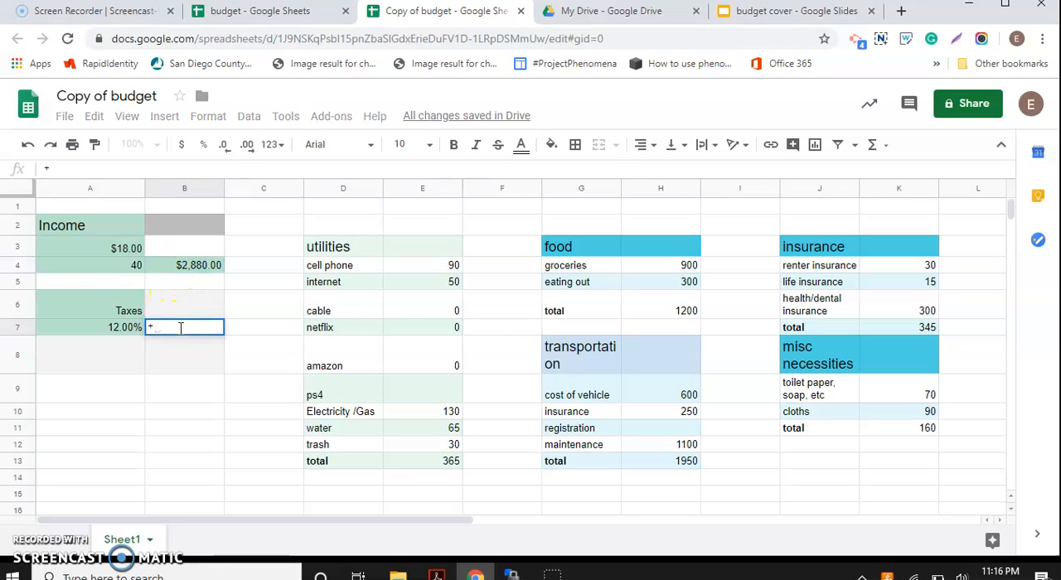
{"action": "key", "text": "BackSpace"}
{"action": "type", "text": "=Mu"}
{"action": "left_click", "coordinate": [187, 274]}
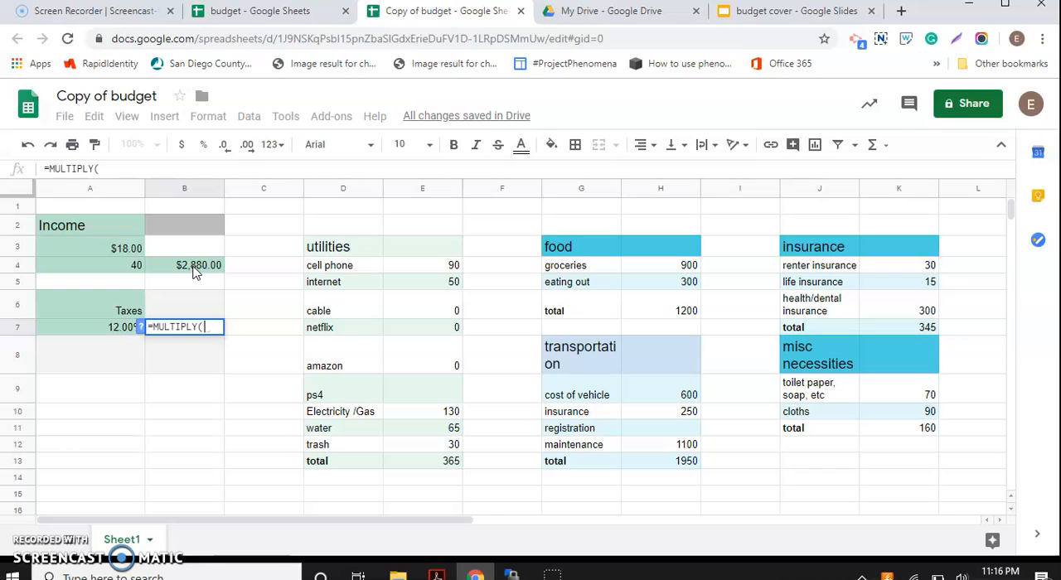
{"action": "left_click", "coordinate": [192, 267]}
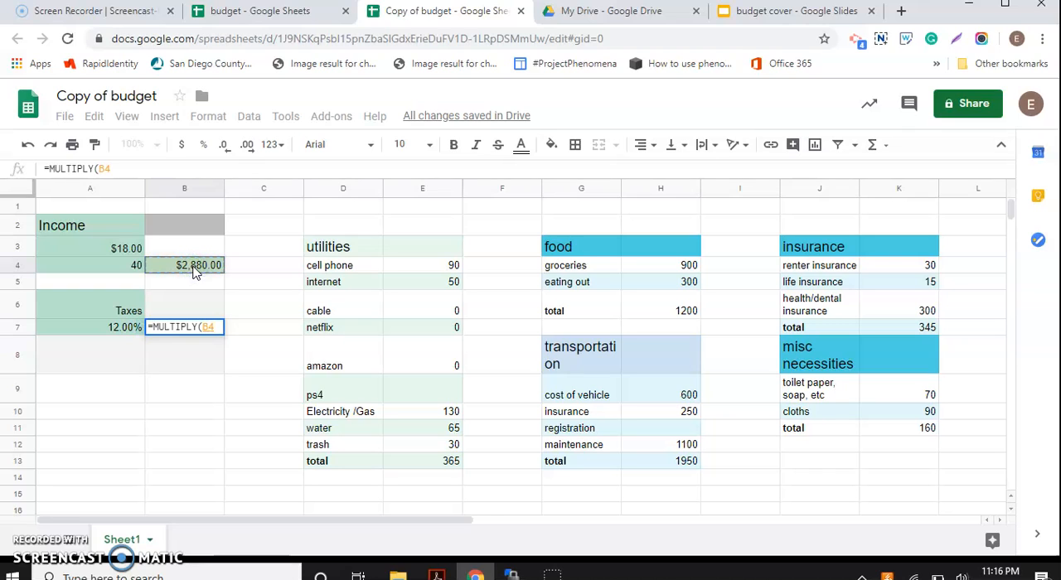
{"action": "type", "text": ","}
{"action": "left_click", "coordinate": [118, 326]}
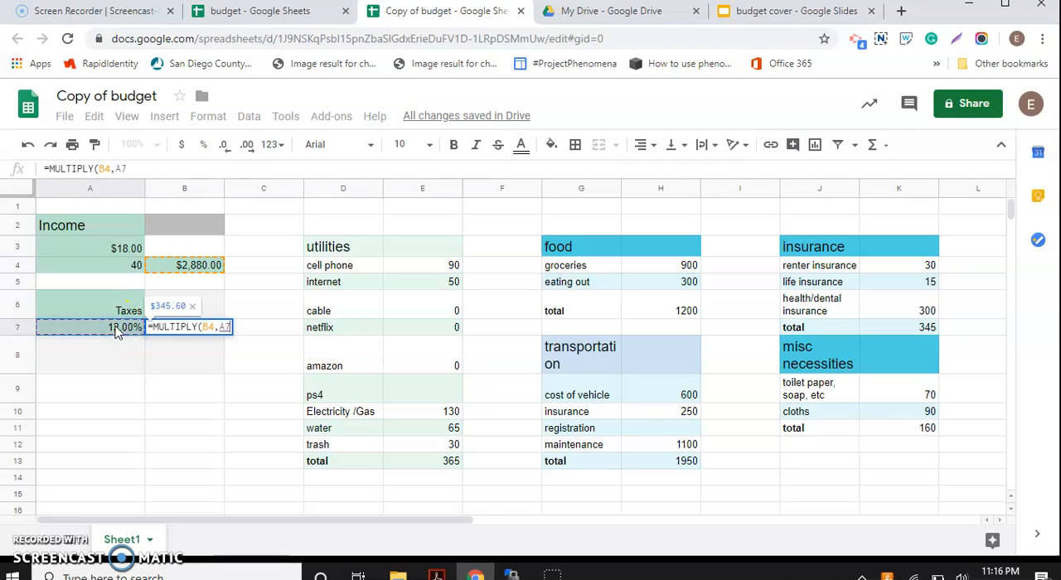
{"action": "key", "text": "Return"}
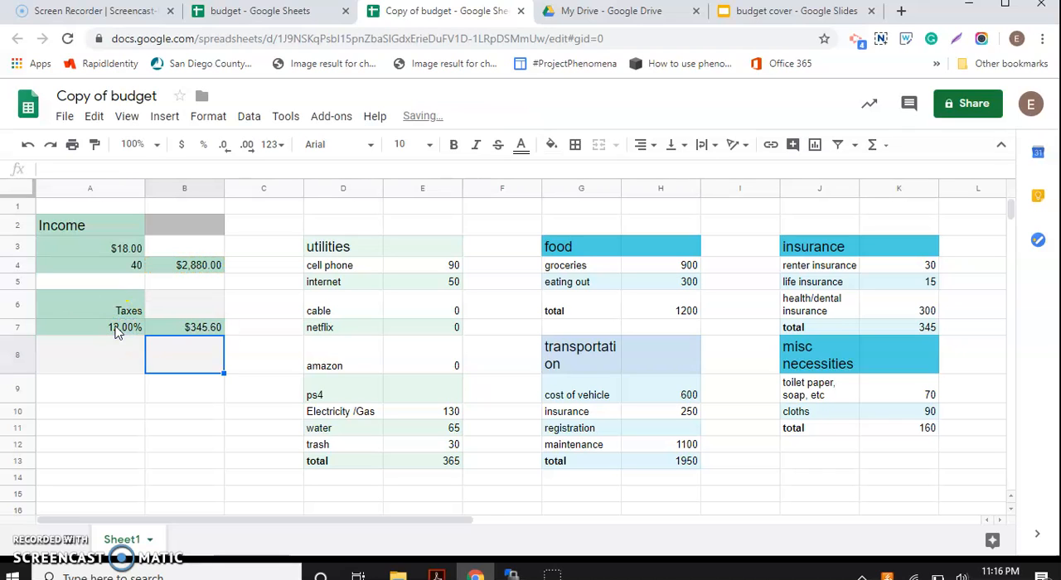
Step: Enter the label NET INCOME in cell A8 below the tax rate
{"action": "left_click", "coordinate": [159, 327]}
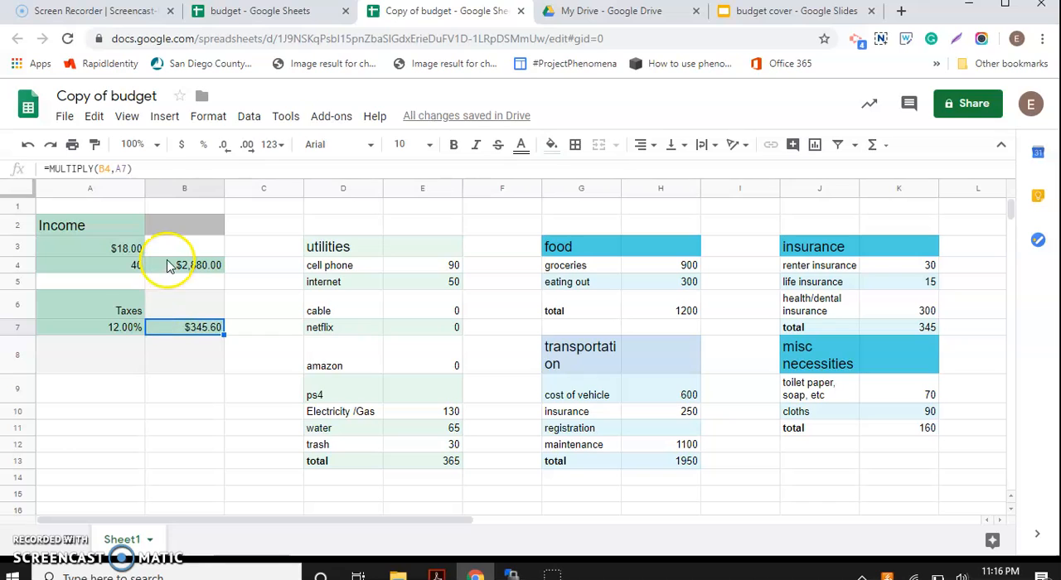
{"action": "left_click", "coordinate": [168, 317]}
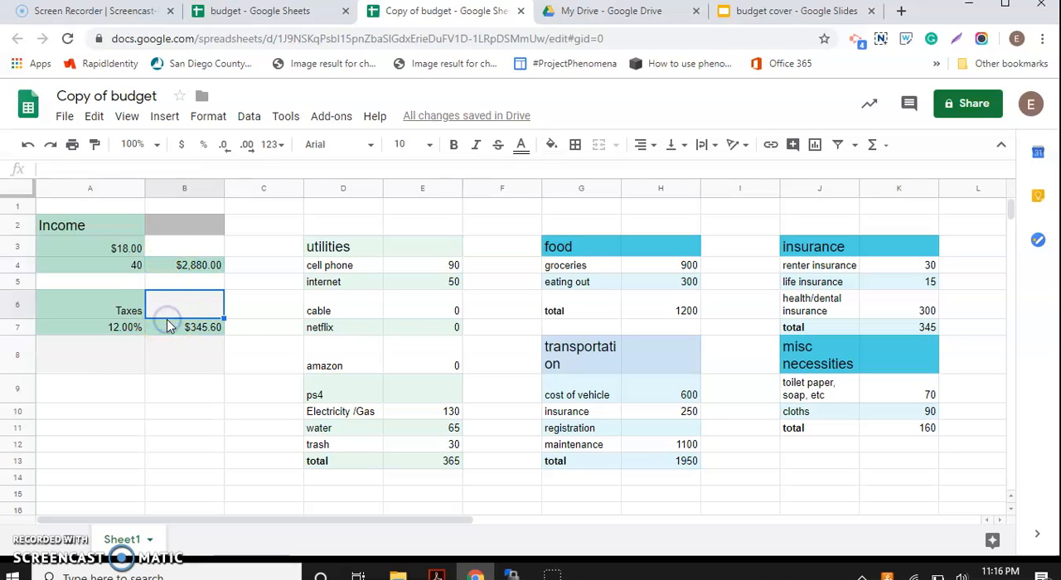
{"action": "left_click", "coordinate": [167, 326]}
{"action": "left_click", "coordinate": [104, 371]}
{"action": "type", "text": "NET"}
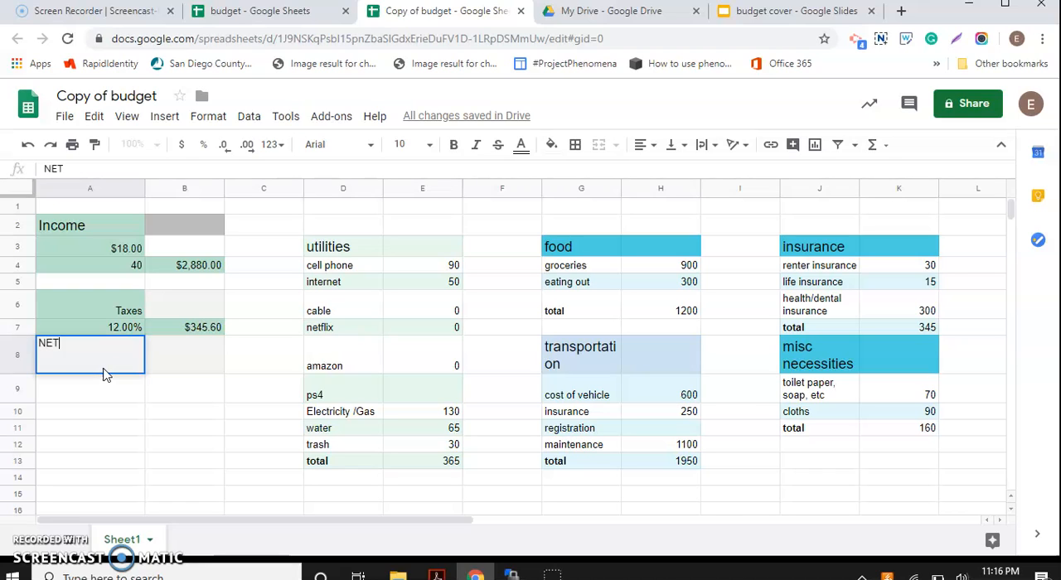
{"action": "type", "text": " INCOME"}
Step: Enter a MINUS formula in cell B8 with the monthly income in B4 as its first value
{"action": "left_click", "coordinate": [179, 356]}
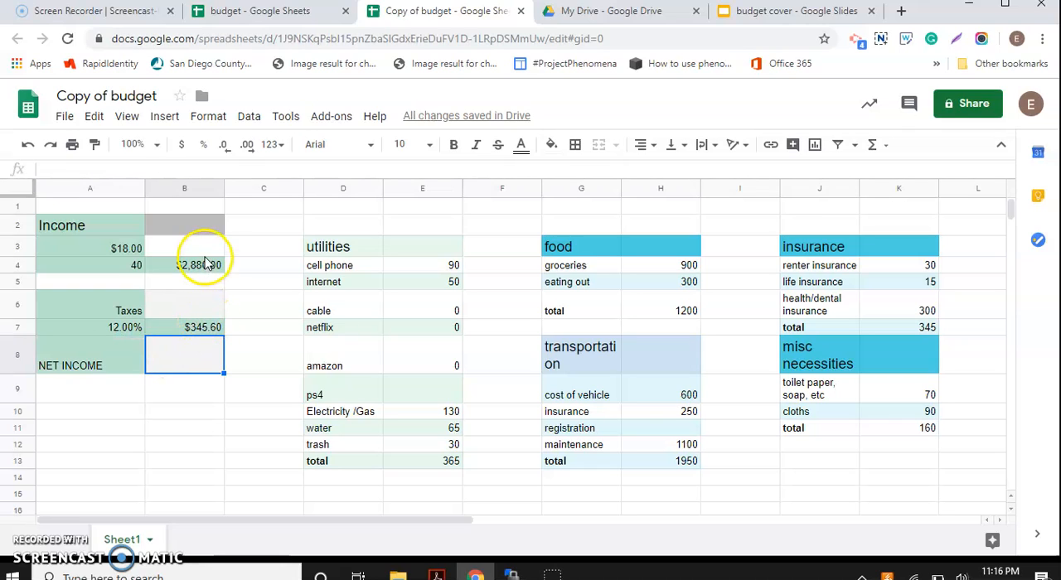
{"action": "left_click", "coordinate": [199, 363]}
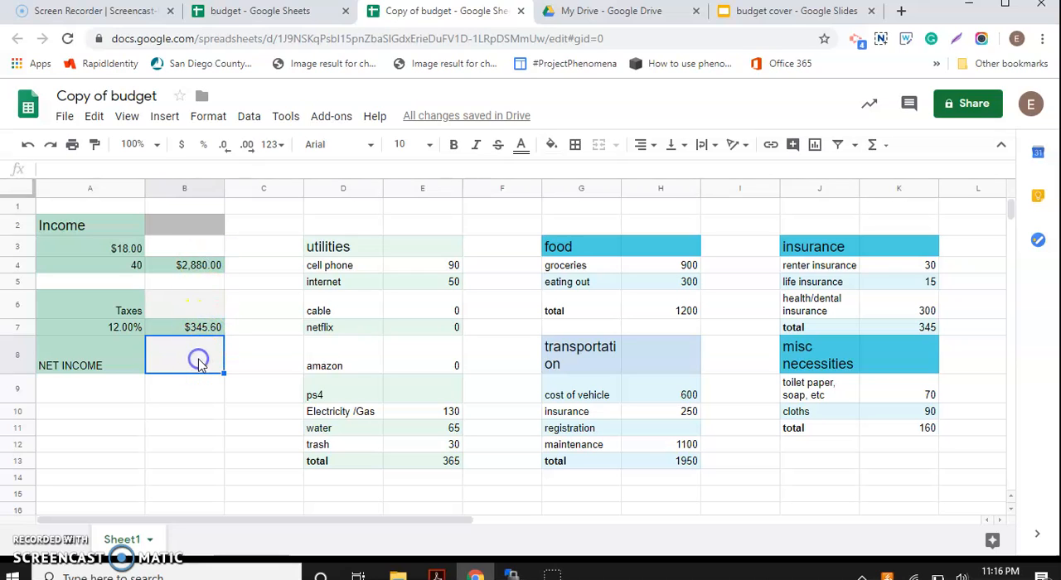
{"action": "type", "text": "="}
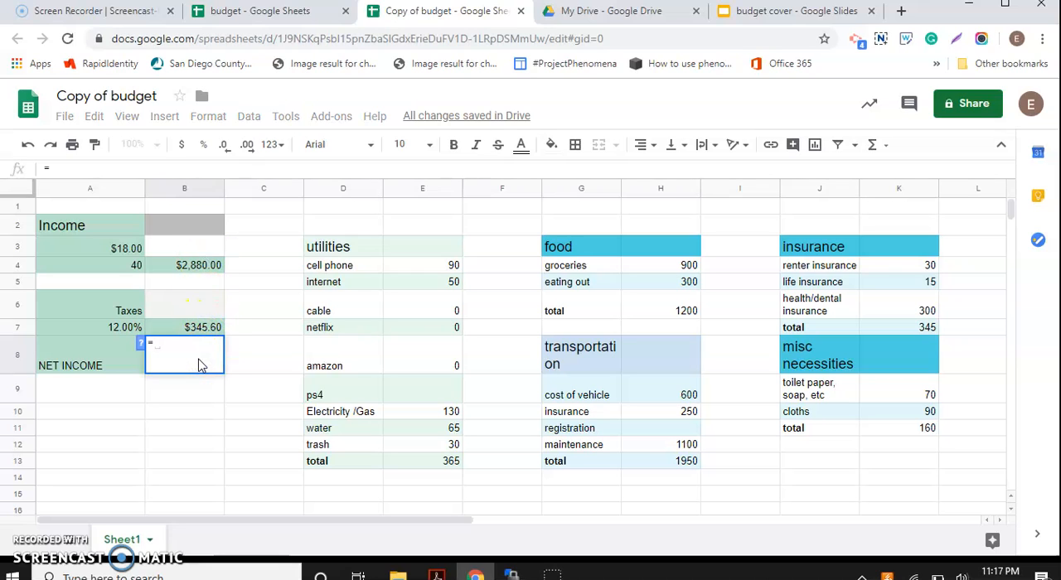
{"action": "type", "text": "MI"}
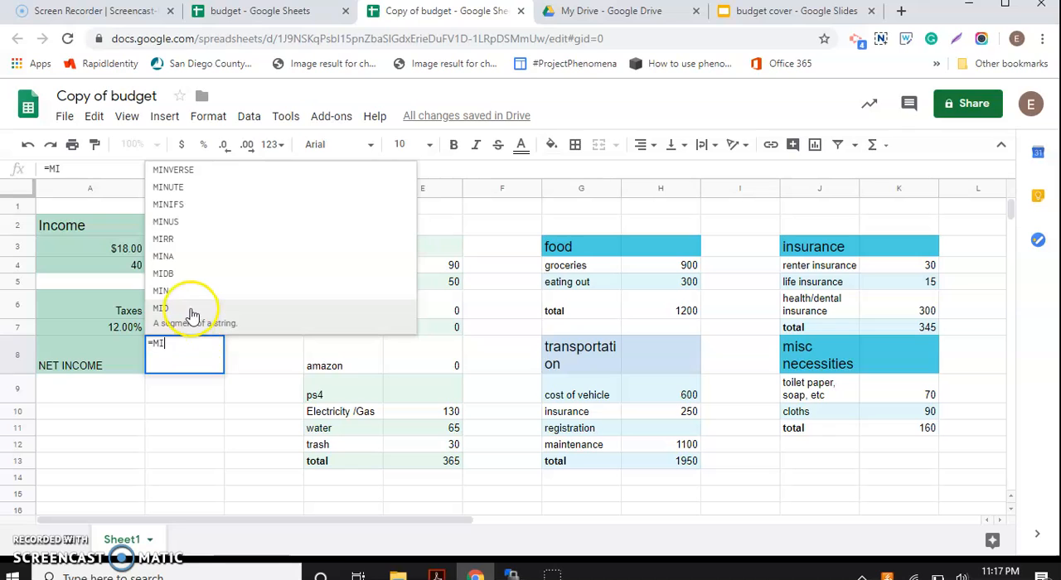
{"action": "left_click", "coordinate": [175, 229]}
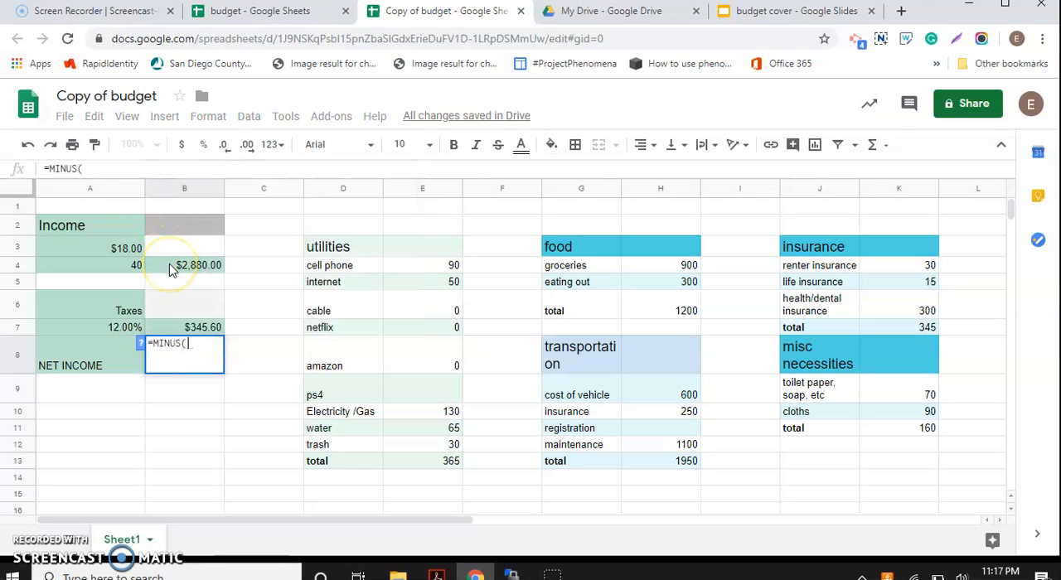
{"action": "left_click", "coordinate": [169, 264]}
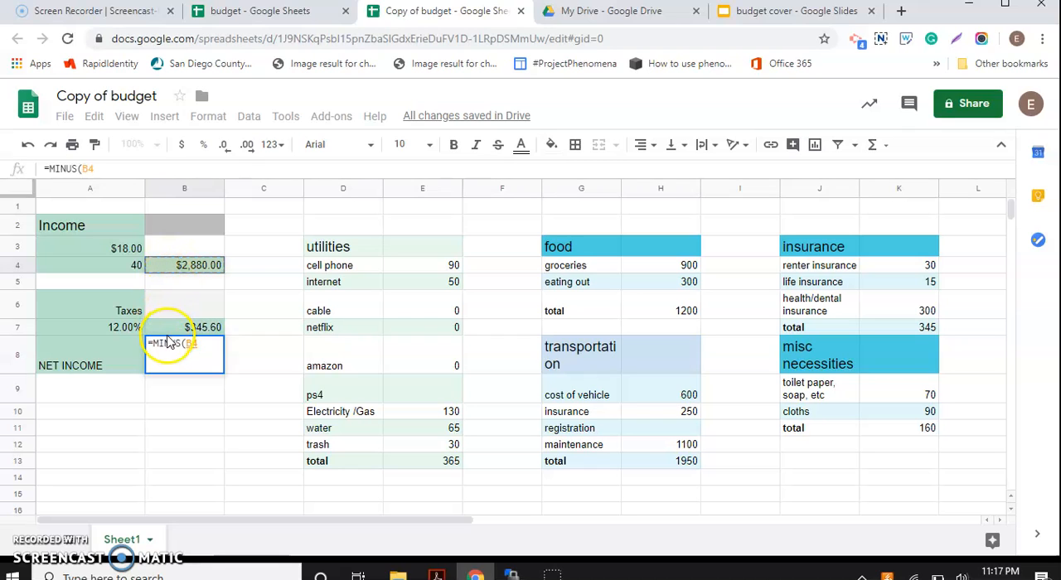
{"action": "key", "text": "Return"}
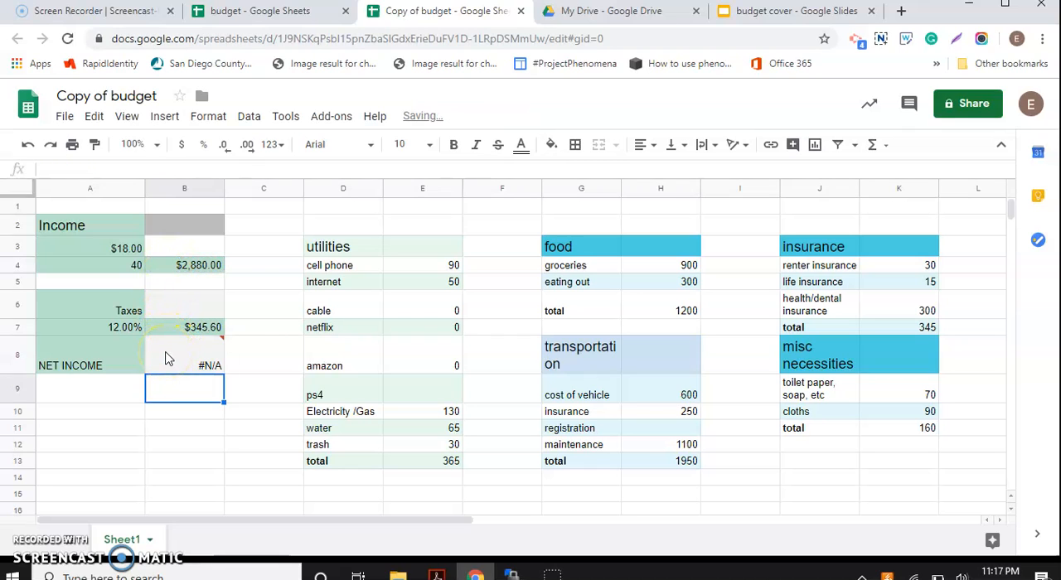
Step: Consult the MINUS formula help and complete the net income formula in cell B8 as =MINUS(B4,B7)
{"action": "left_click", "coordinate": [166, 361]}
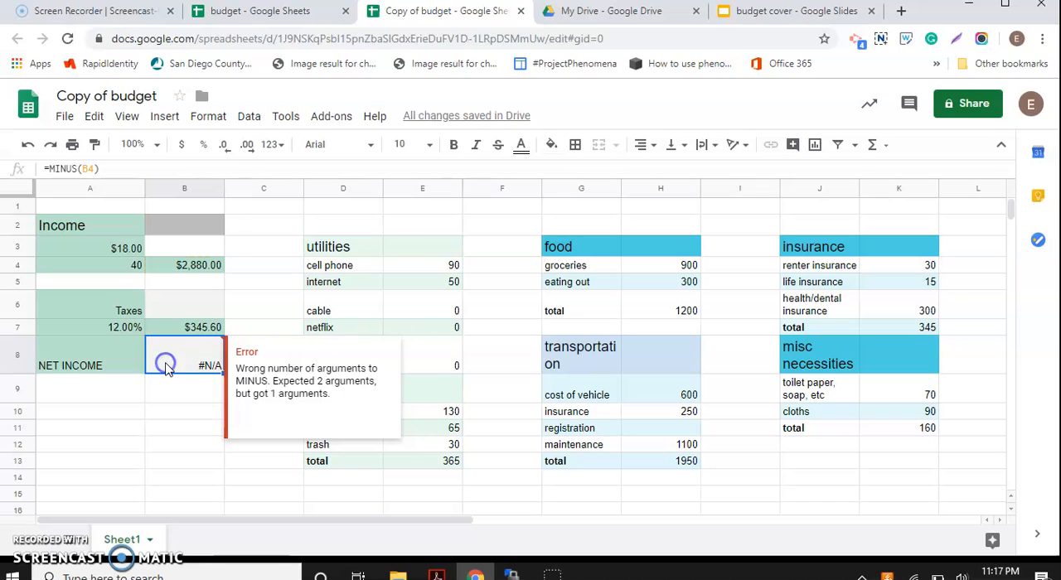
{"action": "double_click", "coordinate": [166, 365]}
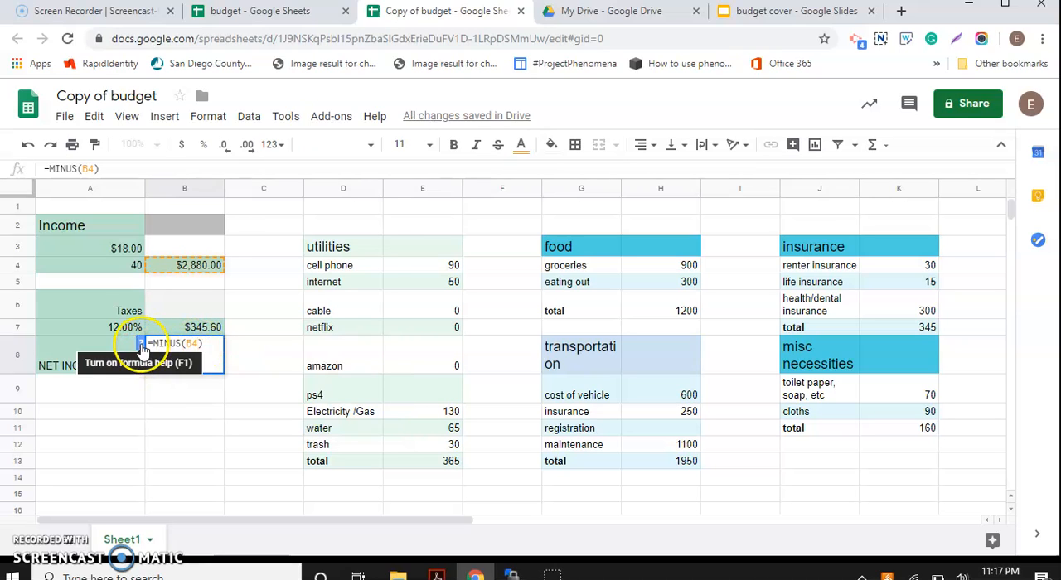
{"action": "left_click", "coordinate": [142, 347]}
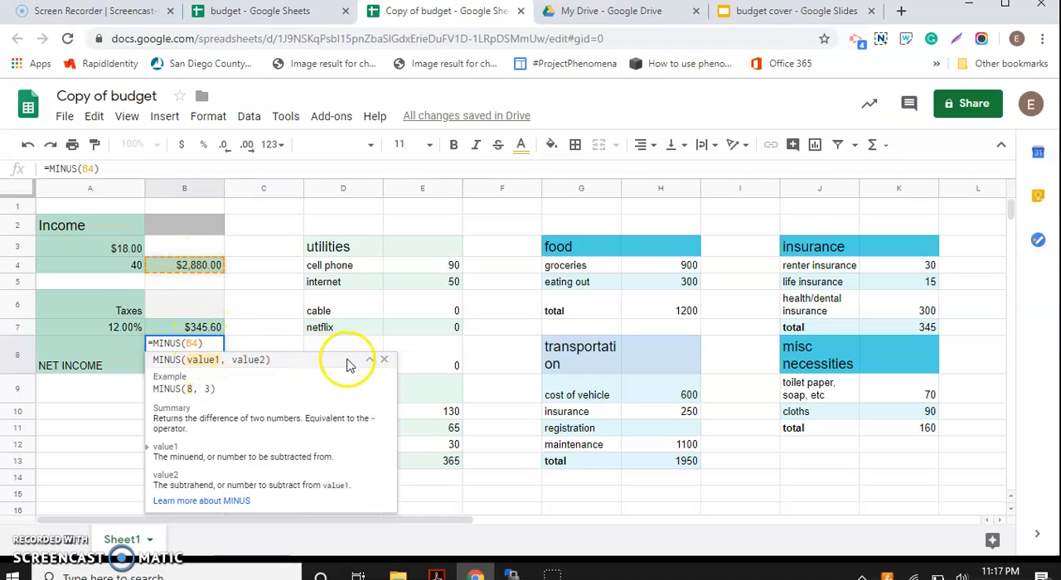
{"action": "left_click", "coordinate": [385, 362]}
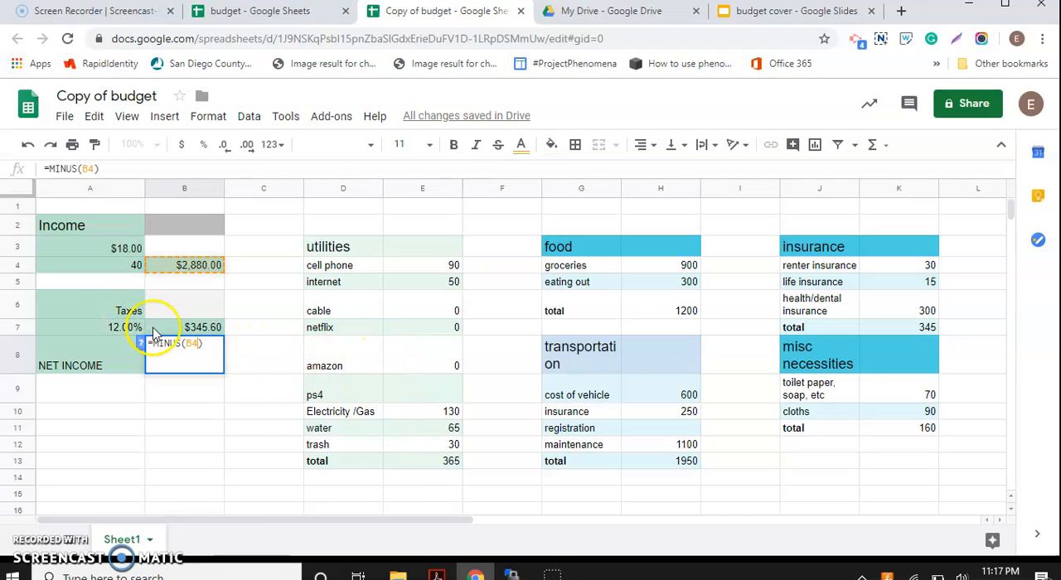
{"action": "type", "text": ","}
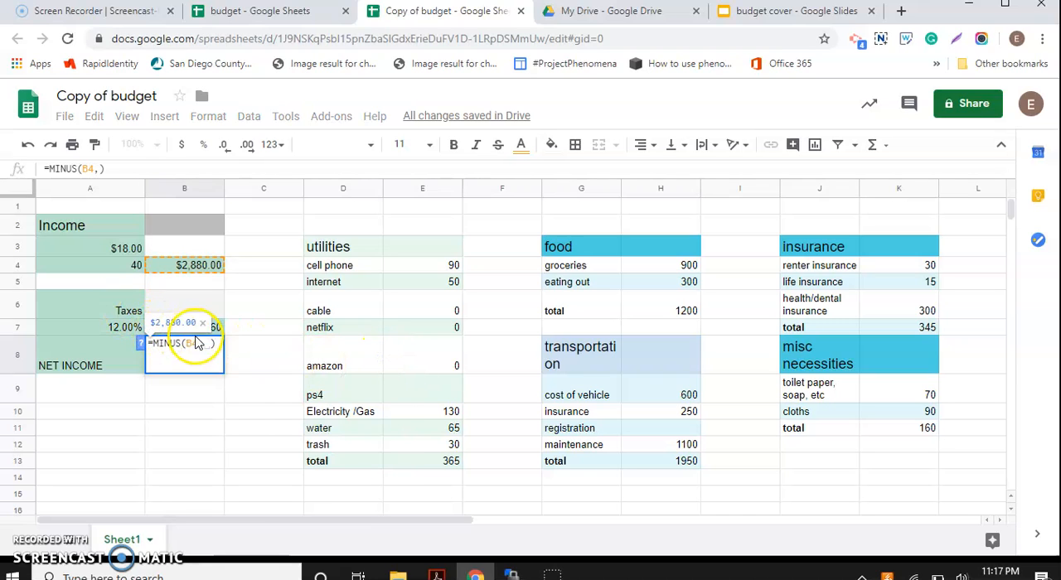
{"action": "left_click", "coordinate": [217, 327]}
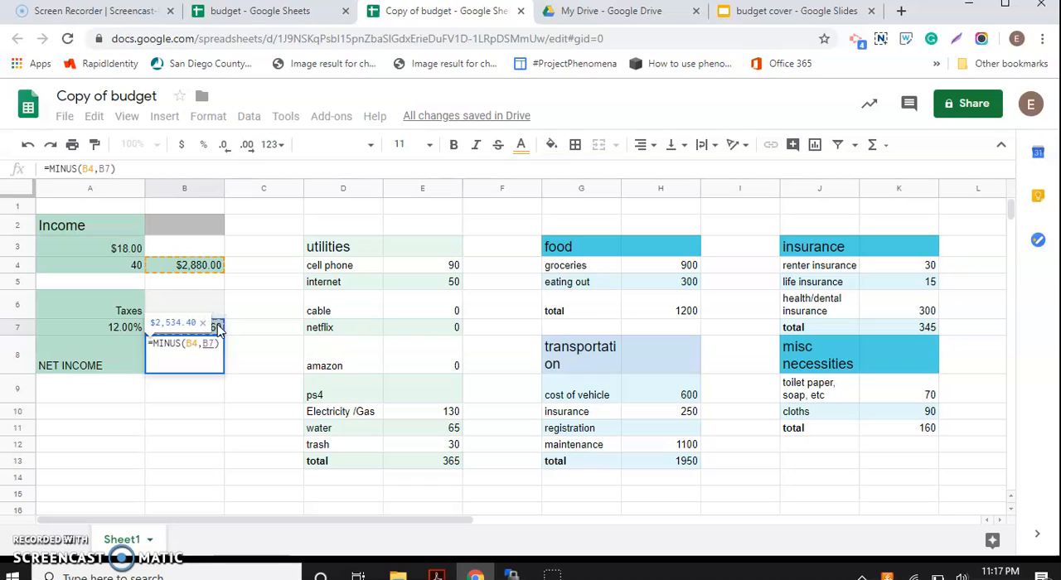
{"action": "key", "text": "Return"}
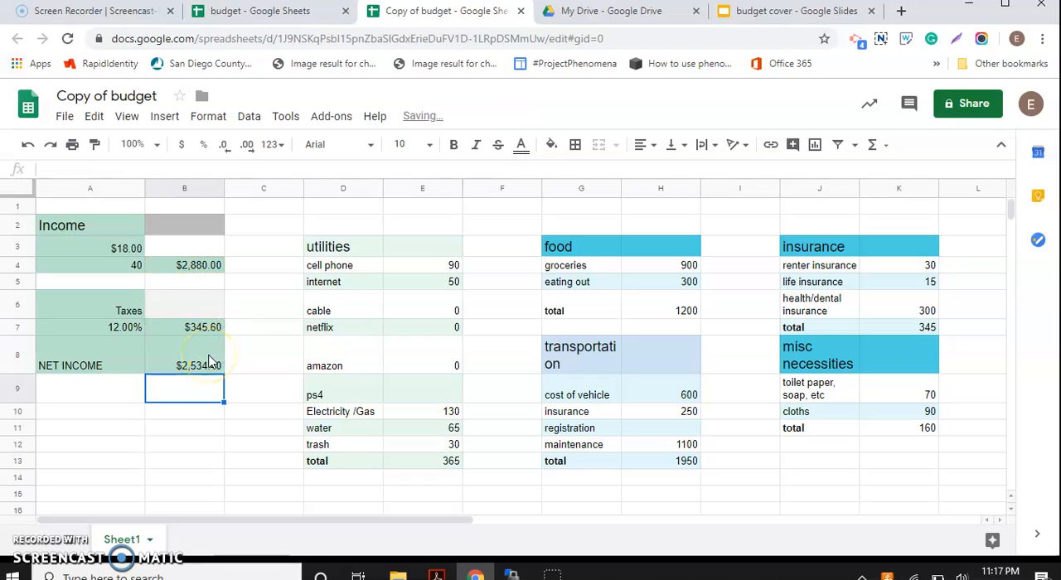
Step: Enter the label TOTAL EXPENSES in cell A9 below NET INCOME
{"action": "left_click", "coordinate": [116, 397]}
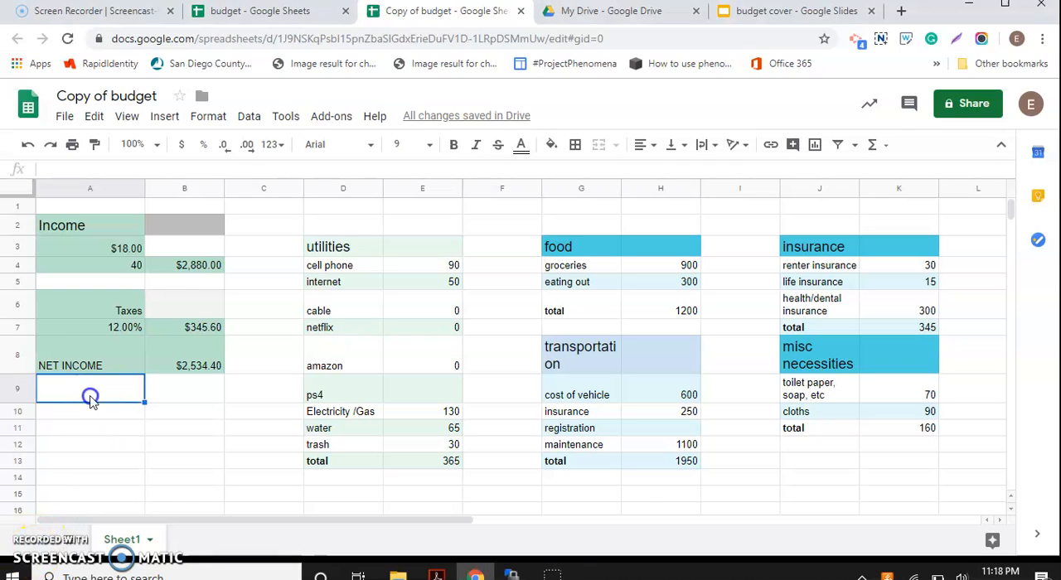
{"action": "type", "text": "T"}
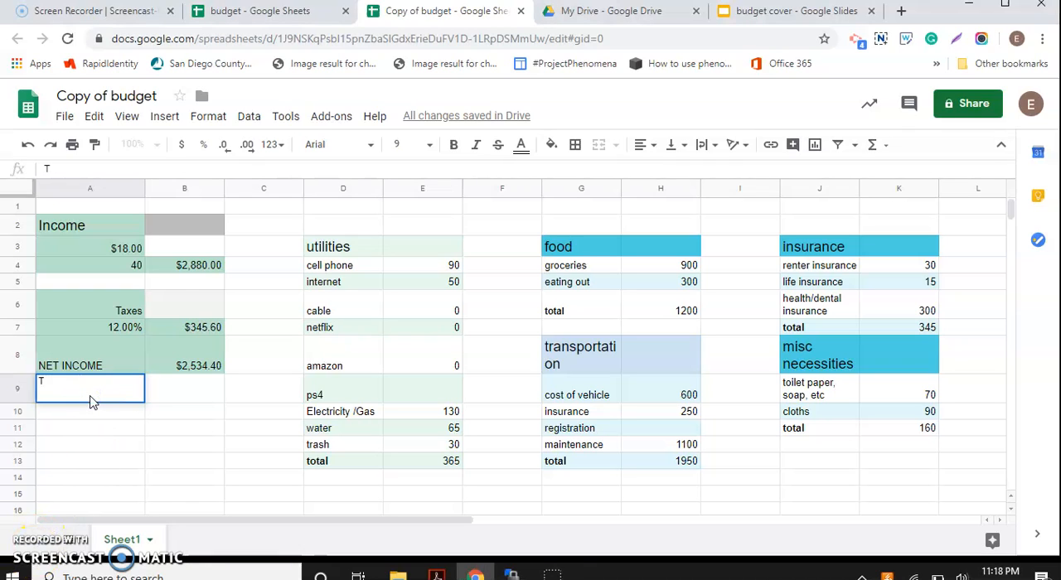
{"action": "type", "text": "OTAL EXPENSES"}
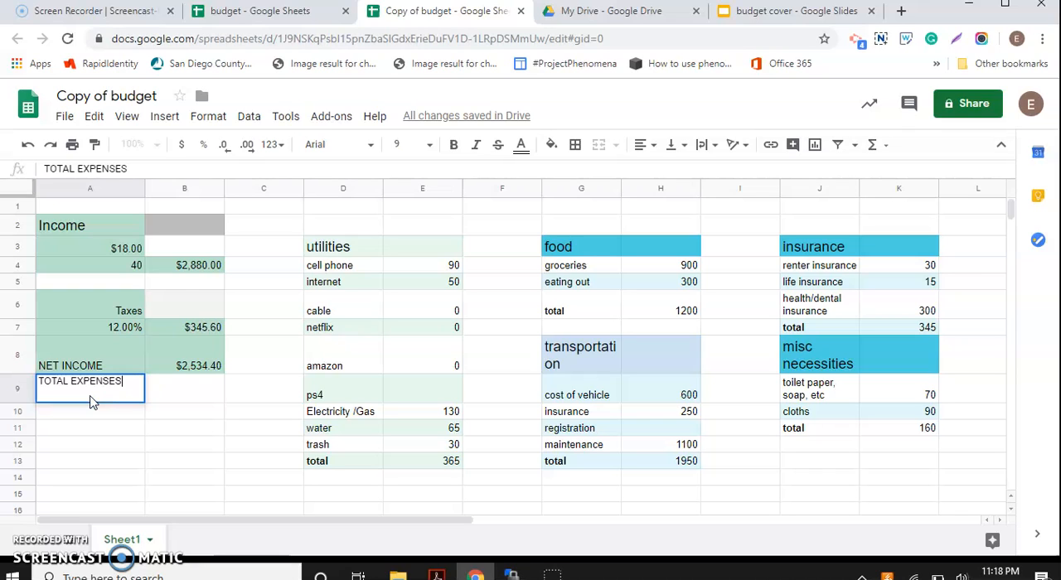
Step: Enter the formula =SUM(E13,H6,H13,K7,K11) in cell B9 to add up the totals of all five expense categories
{"action": "left_click", "coordinate": [165, 394]}
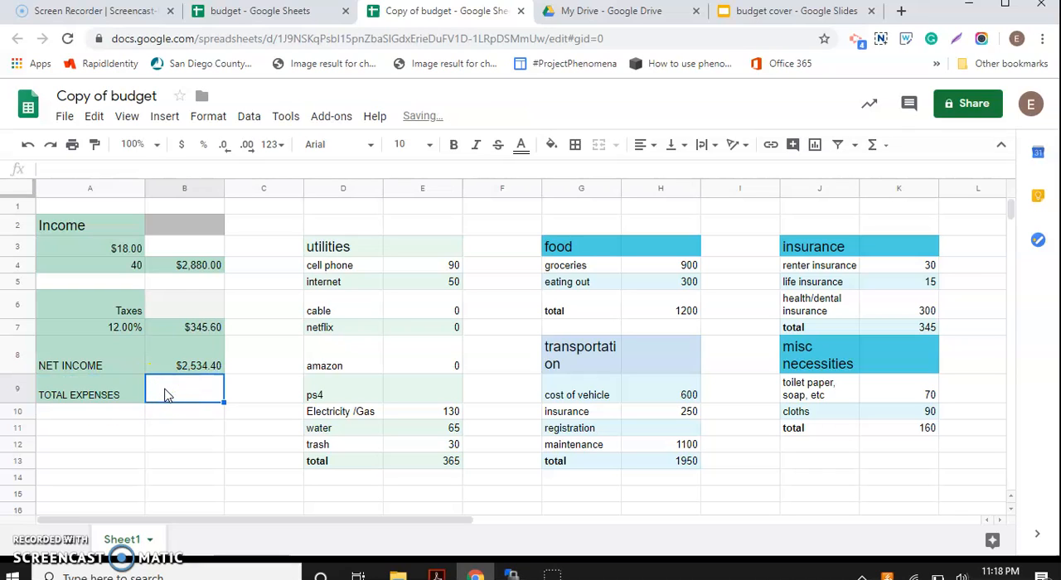
{"action": "type", "text": "+="}
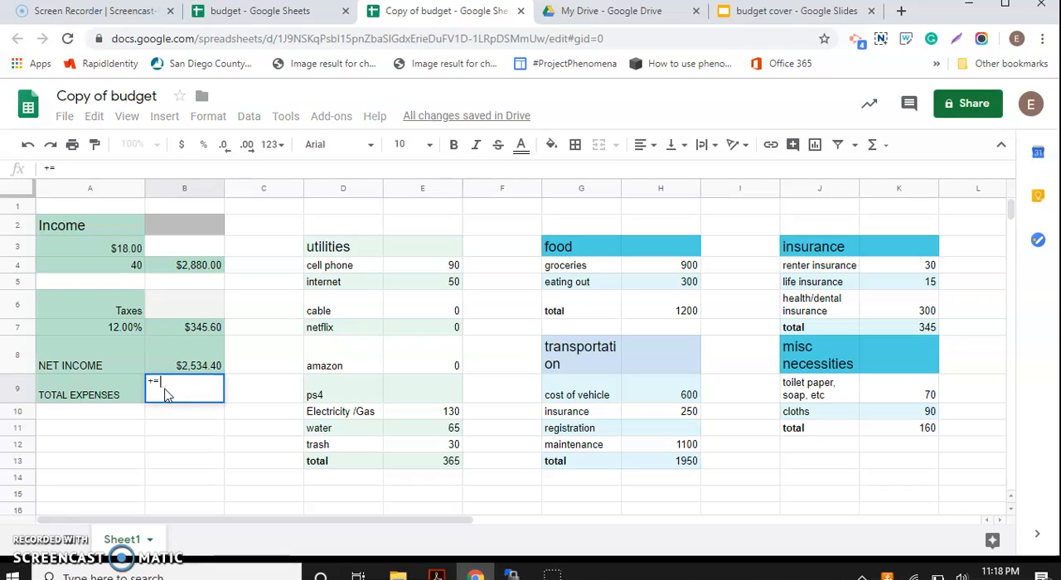
{"action": "key", "text": "BackSpace"}
{"action": "key", "text": "BackSpace"}
{"action": "type", "text": "=SU"}
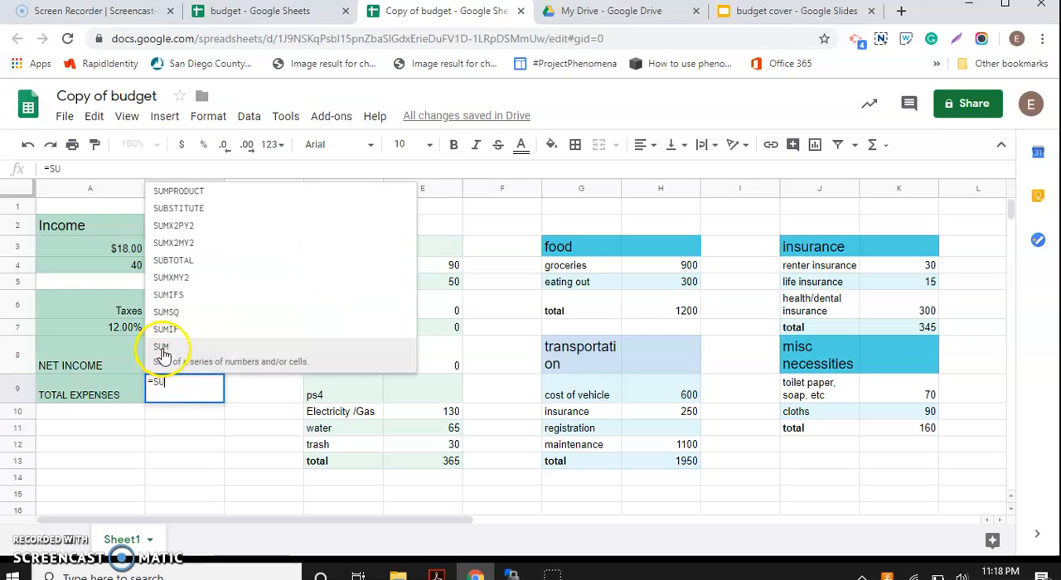
{"action": "left_click", "coordinate": [163, 349]}
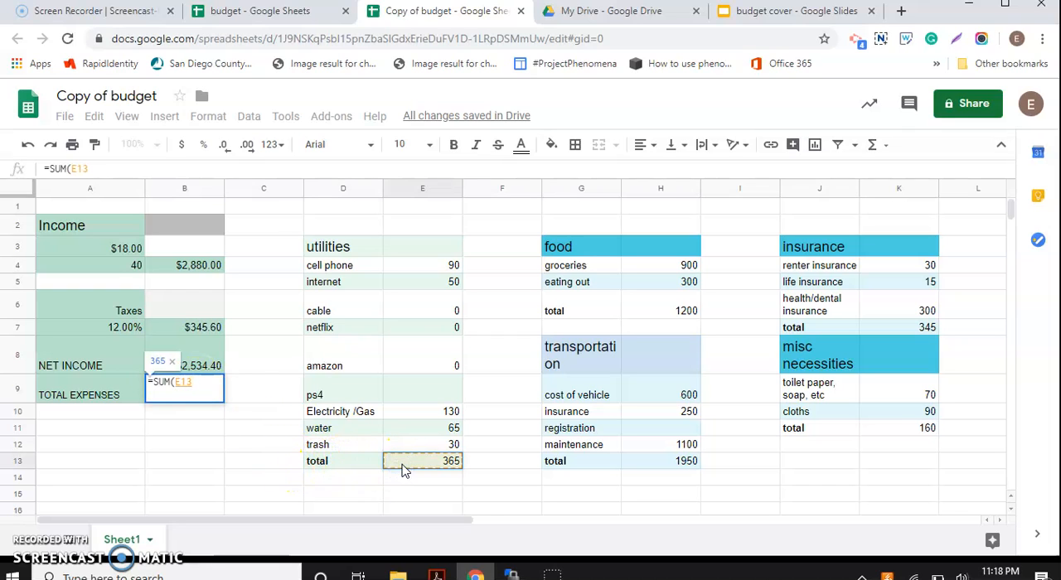
{"action": "type", "text": ","}
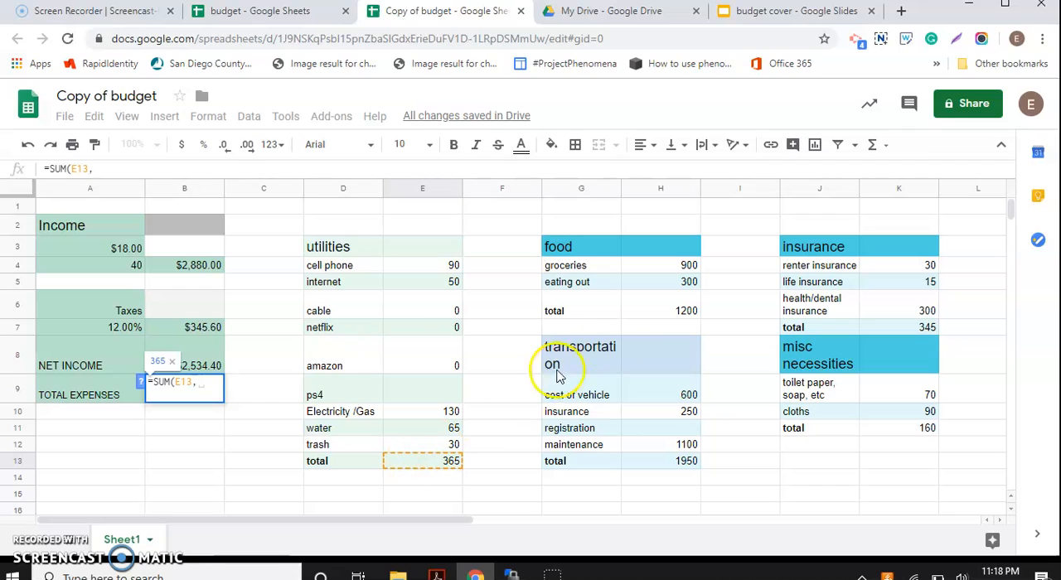
{"action": "left_click", "coordinate": [667, 308]}
{"action": "left_click", "coordinate": [363, 417]}
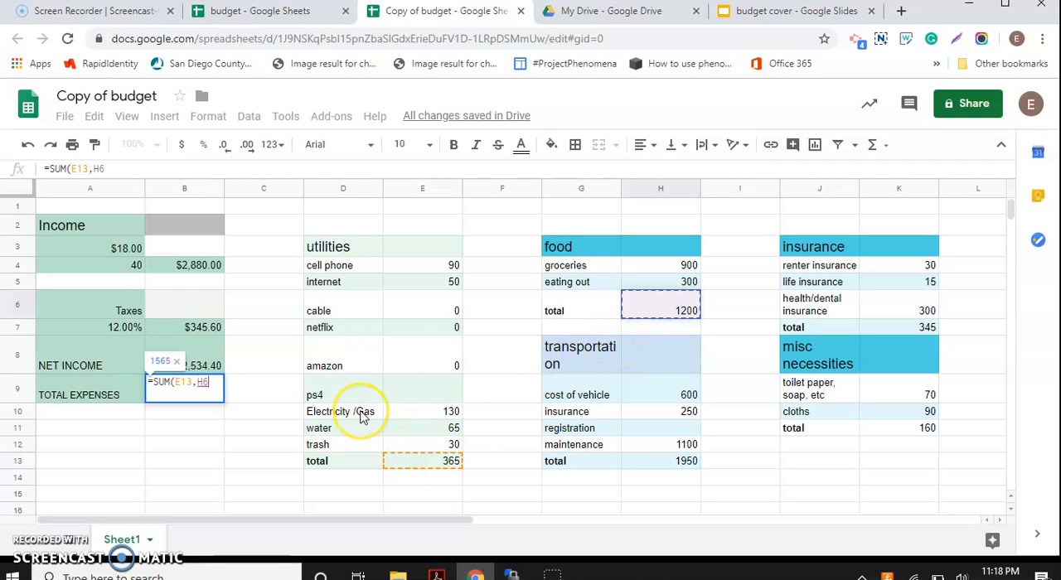
{"action": "type", "text": ","}
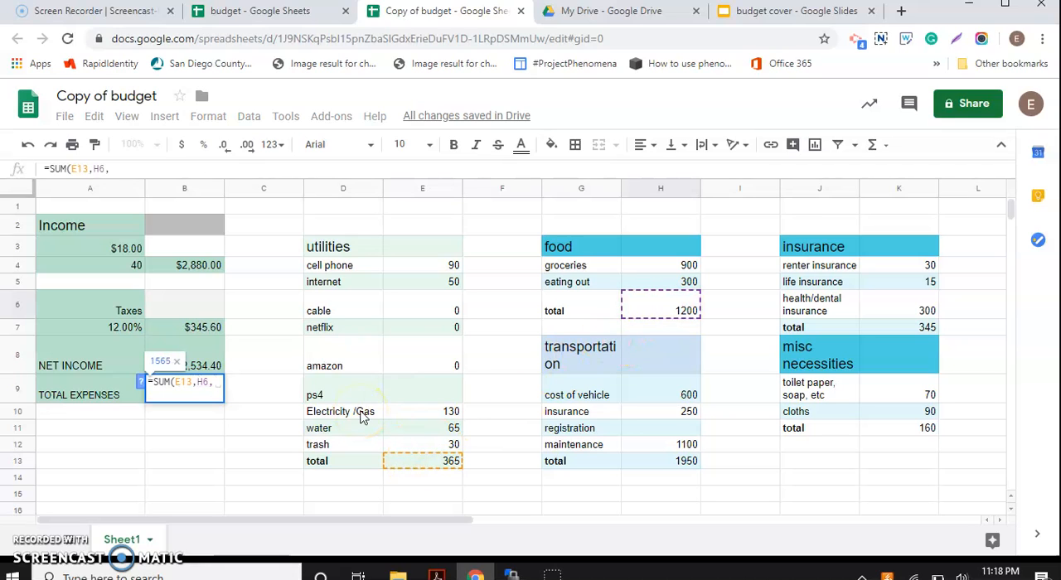
{"action": "left_click", "coordinate": [631, 462]}
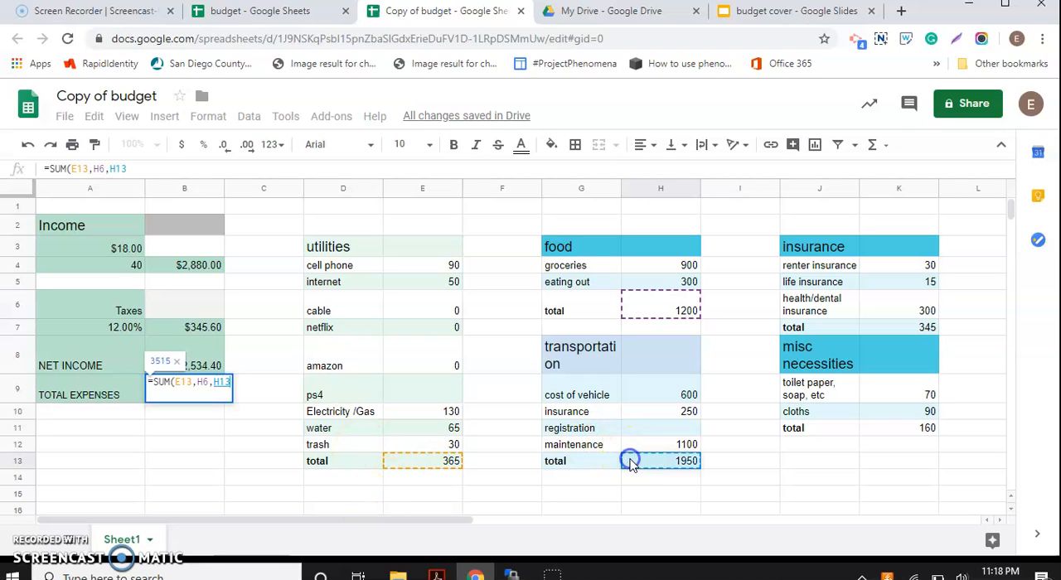
{"action": "type", "text": ","}
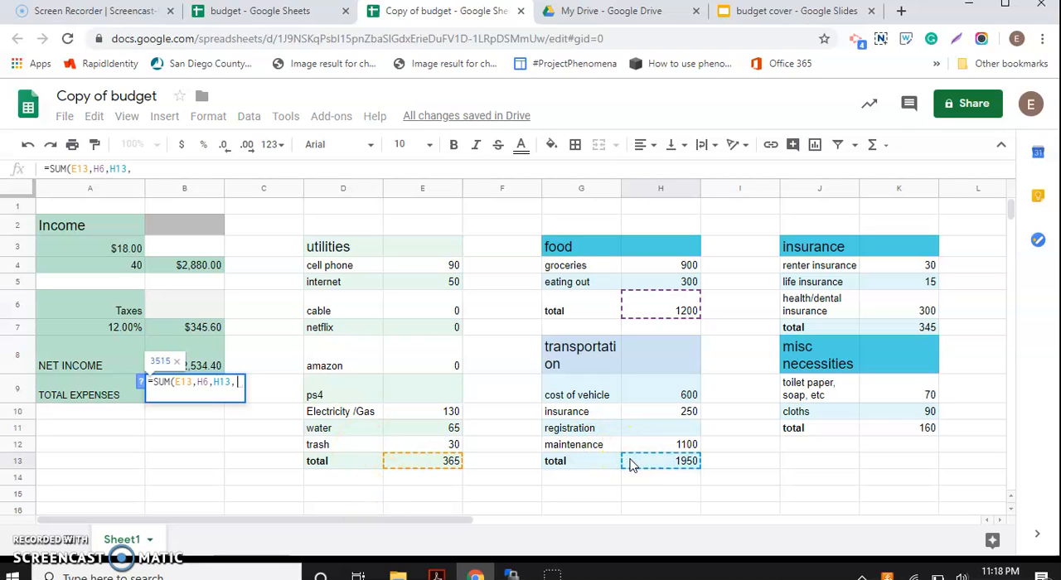
{"action": "left_click", "coordinate": [918, 331]}
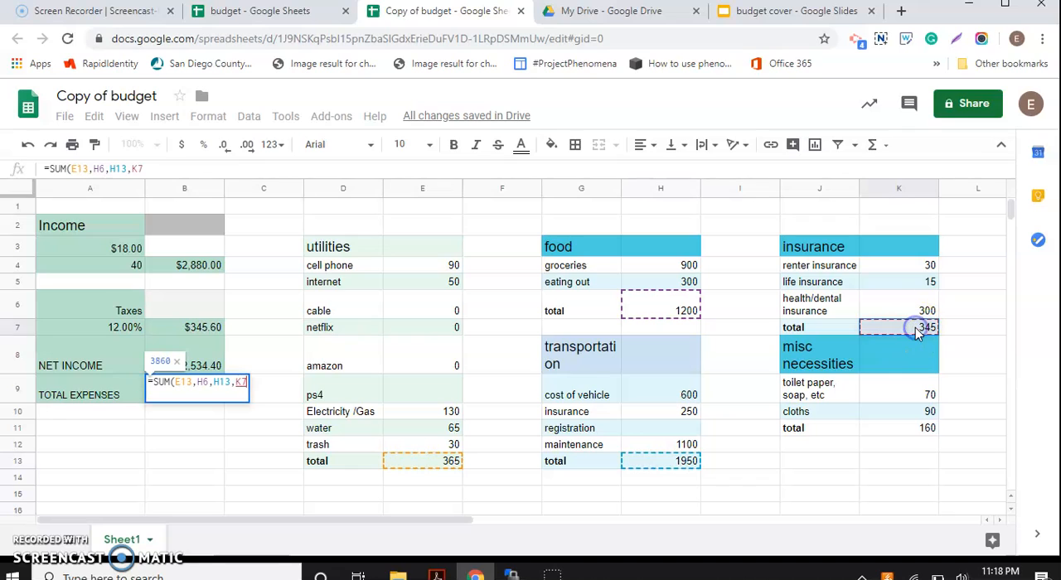
{"action": "type", "text": ","}
{"action": "left_click", "coordinate": [910, 431]}
{"action": "key", "text": "Return"}
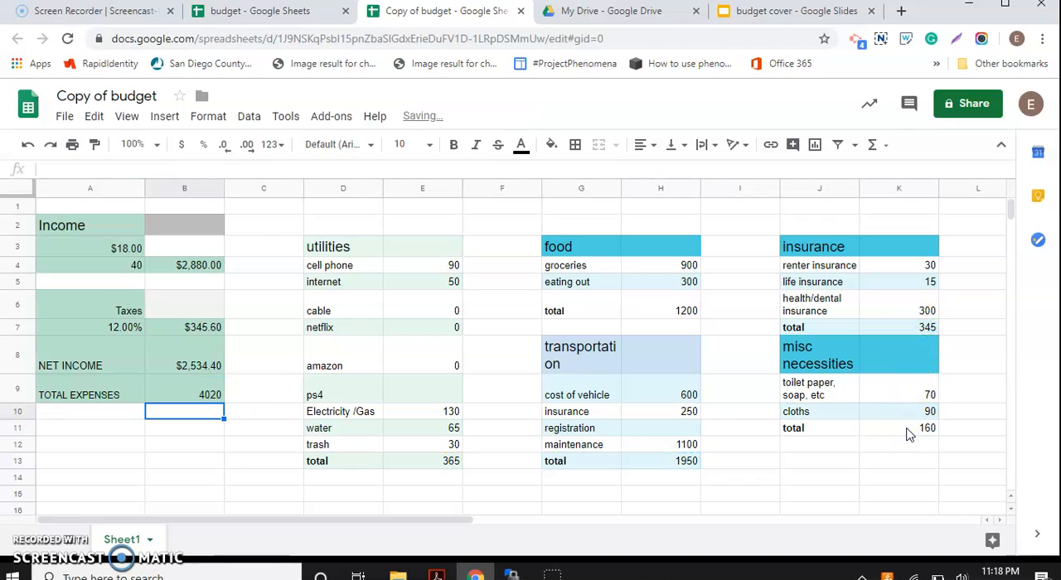
Step: Format the total expenses in cell B9 as currency and review which category totals its formula references
{"action": "left_click", "coordinate": [175, 398]}
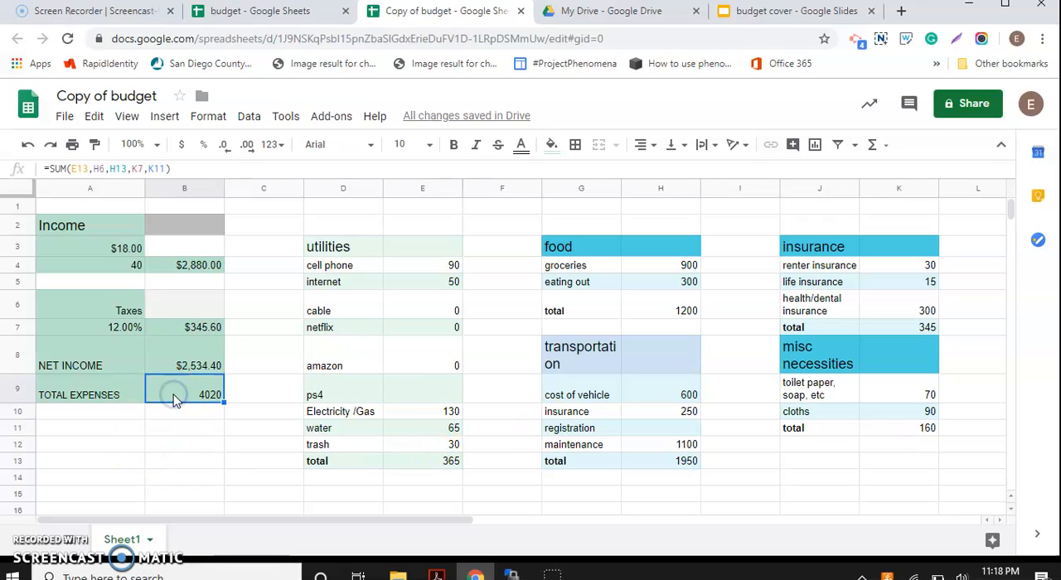
{"action": "left_click", "coordinate": [183, 145]}
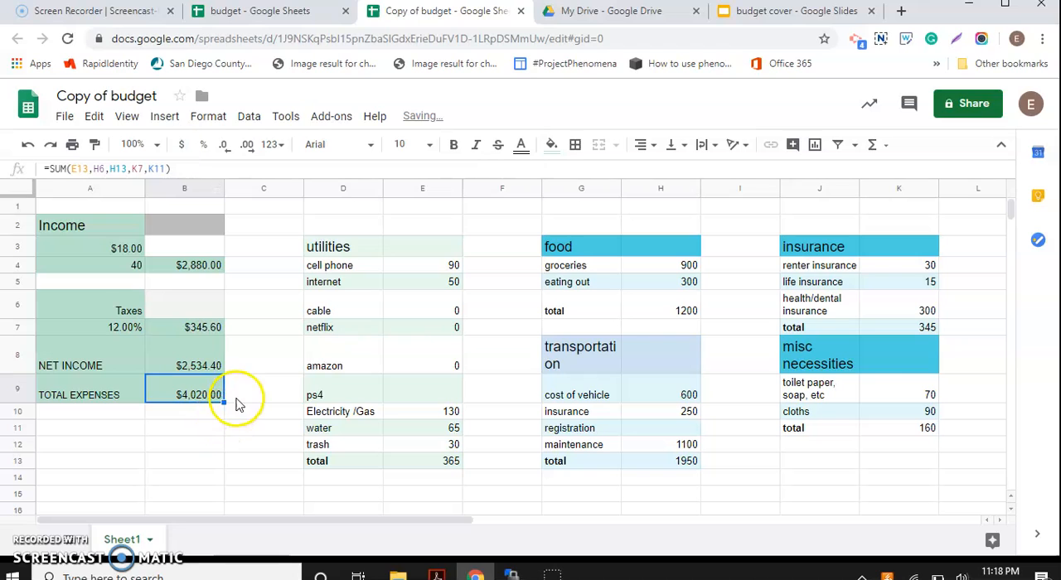
{"action": "double_click", "coordinate": [191, 398]}
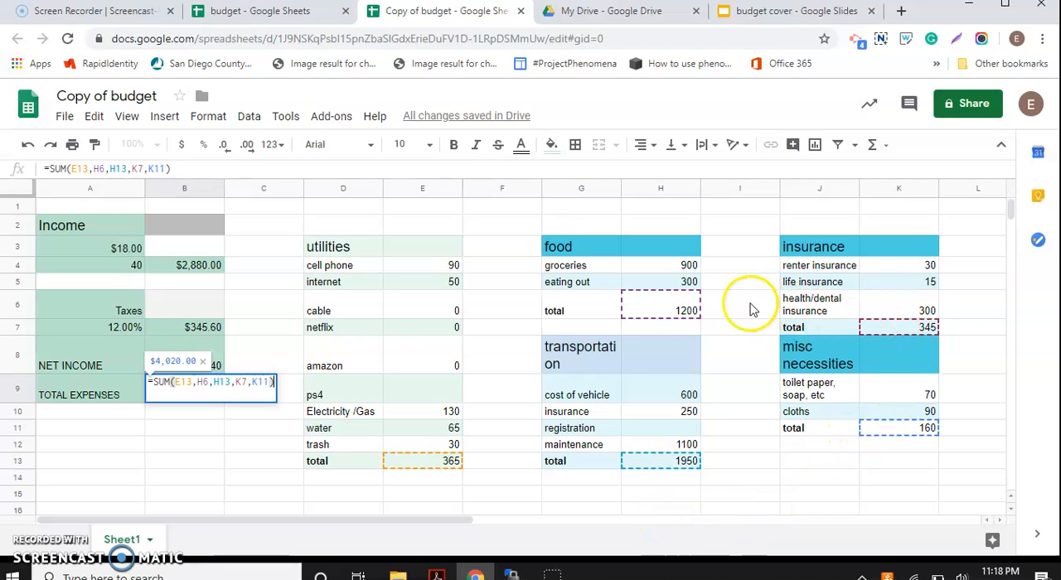
{"action": "left_click", "coordinate": [201, 444]}
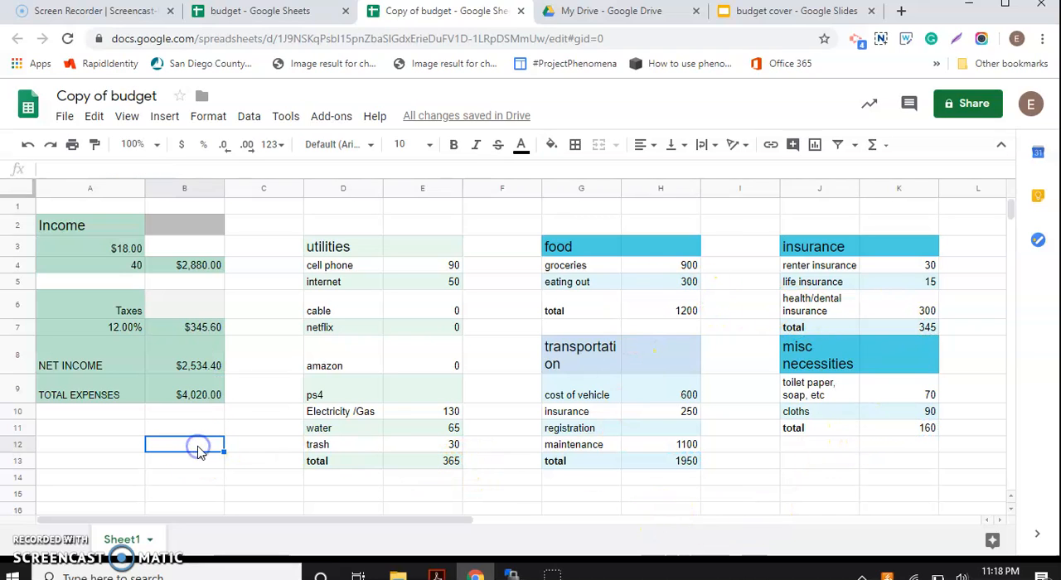
Step: Enter the label OVERALL LOSE OR GAIN in cell A10 below TOTAL EXPENSES
{"action": "left_click", "coordinate": [116, 419]}
{"action": "type", "text": "OVERA"}
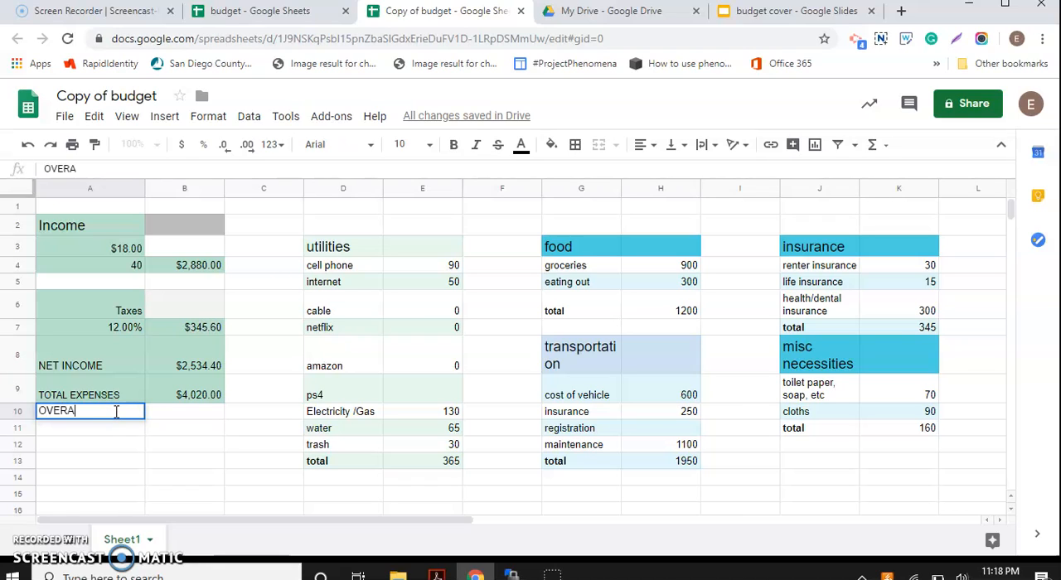
{"action": "type", "text": "LL LOSE OR GAIN"}
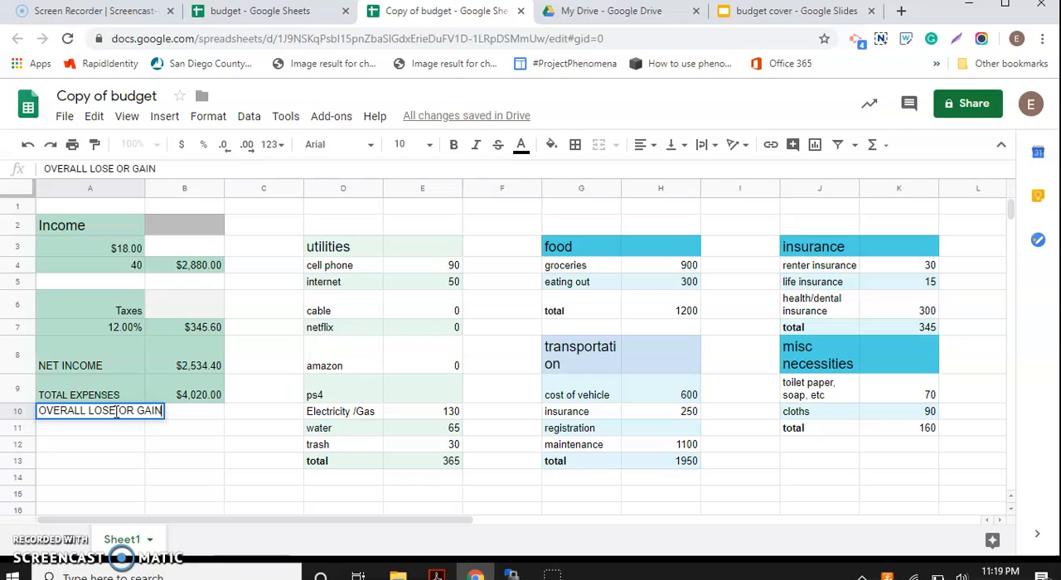
{"action": "key", "text": "Return"}
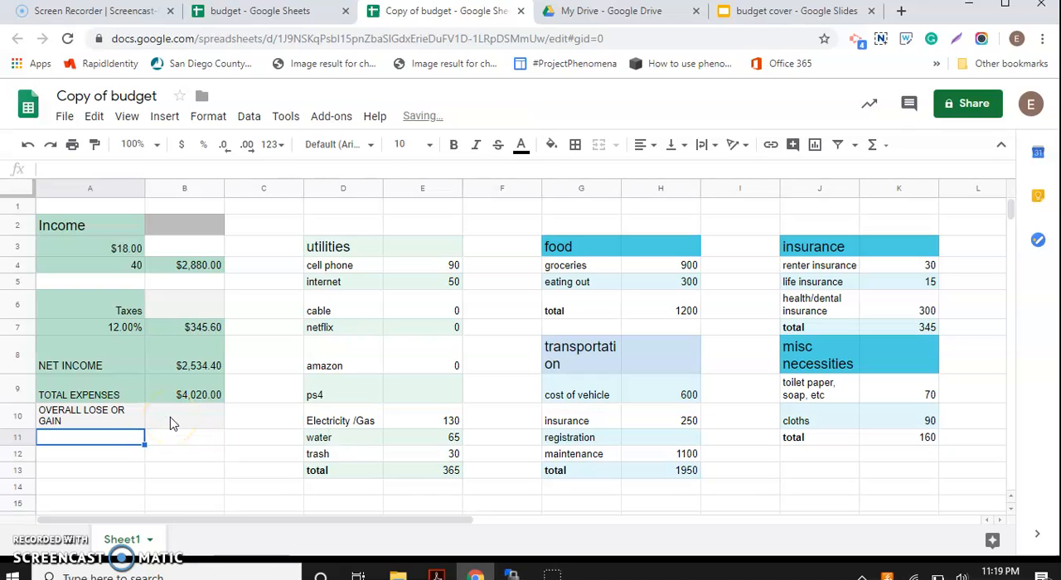
Step: Enter a MINUS formula in cell B10 that subtracts the total expenses in B9 from the net income in B8
{"action": "left_click", "coordinate": [172, 422]}
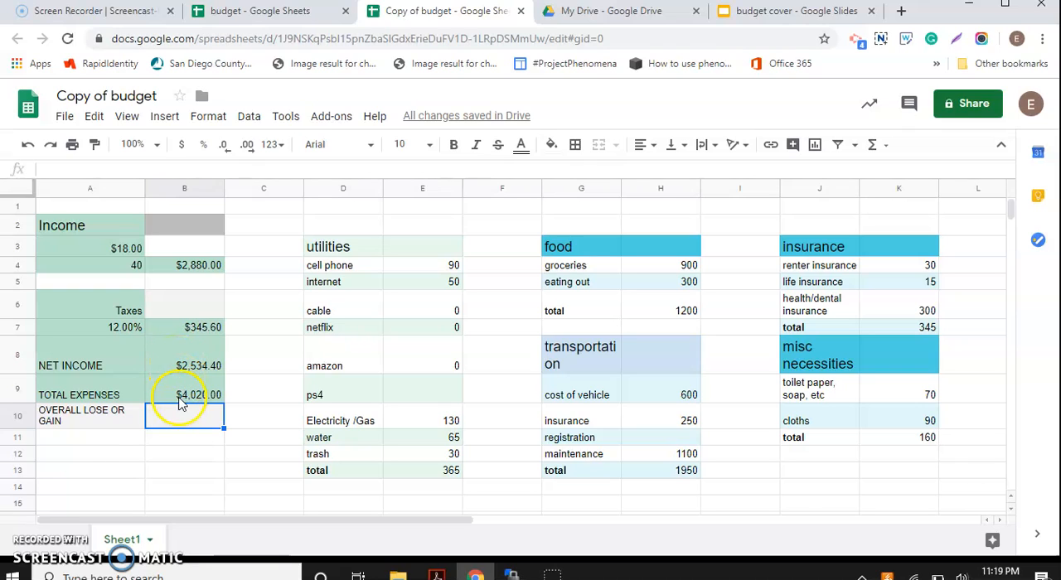
{"action": "type", "text": "="}
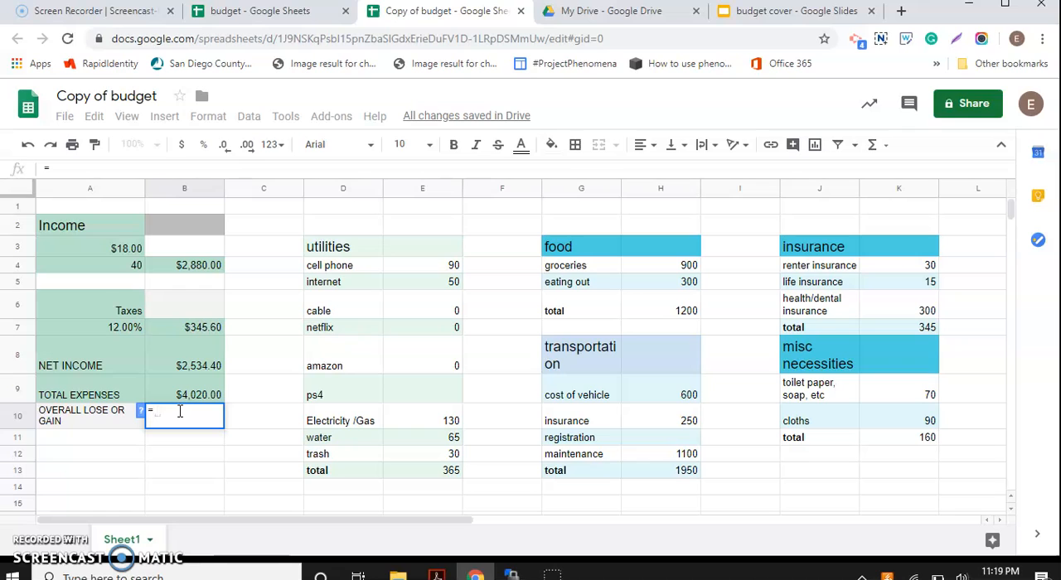
{"action": "type", "text": "MIN"}
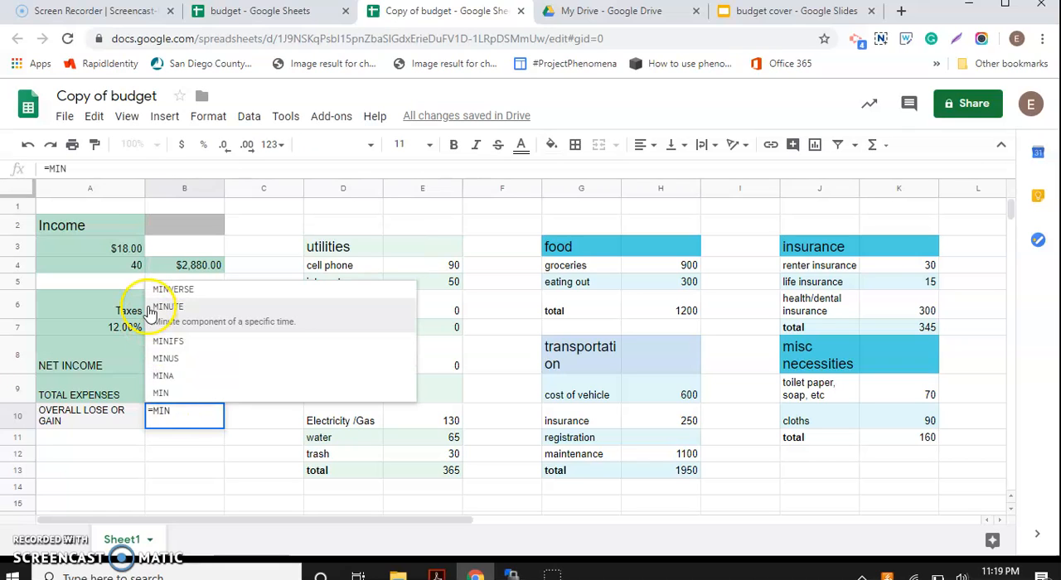
{"action": "left_click", "coordinate": [160, 363]}
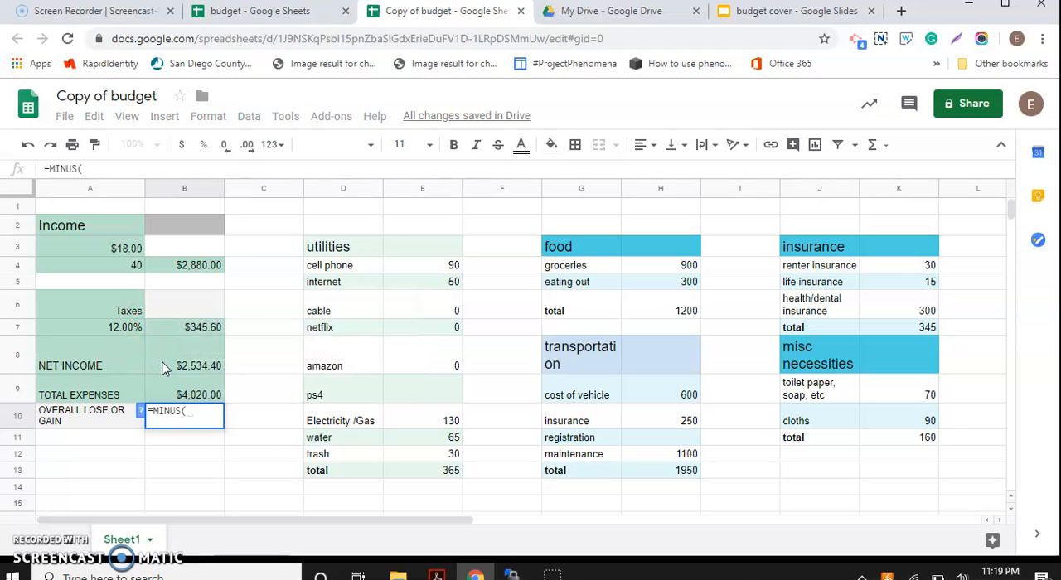
{"action": "left_click", "coordinate": [170, 365]}
{"action": "type", "text": ","}
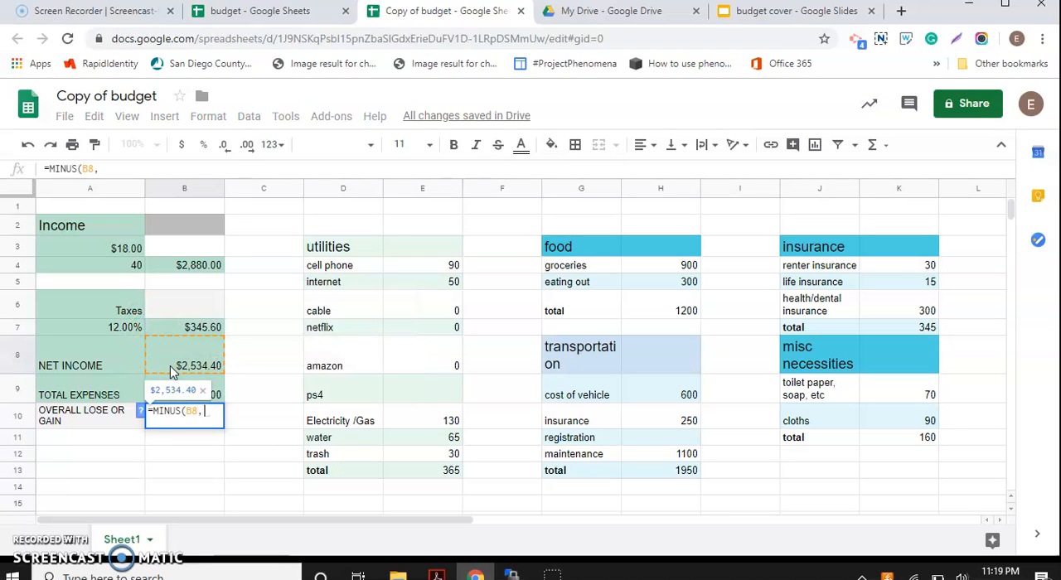
{"action": "left_click", "coordinate": [215, 389]}
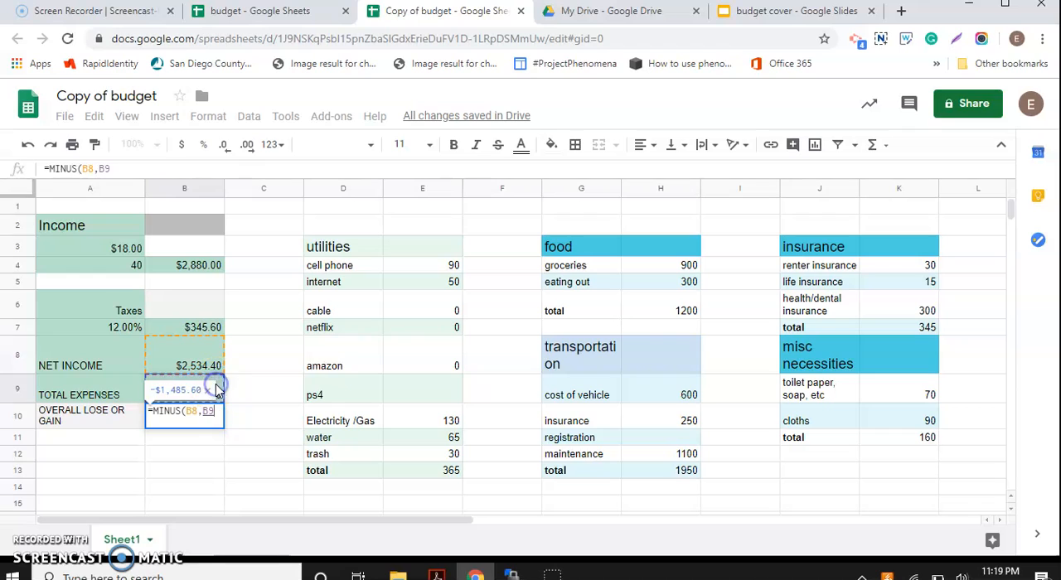
{"action": "key", "text": "Return"}
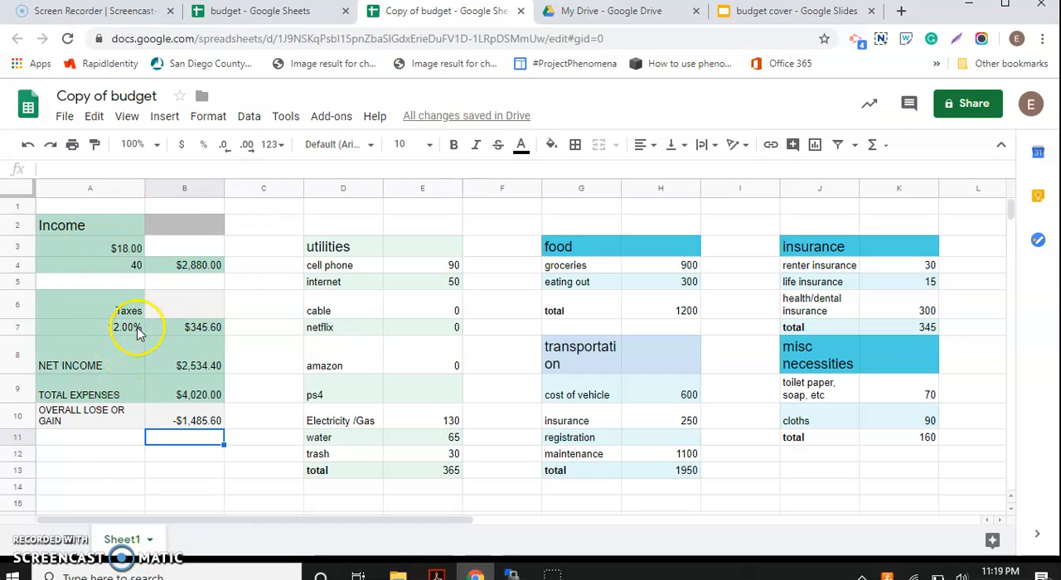
Step: Change the hourly wage in cell A3 to 25 to test the overall loss or gain formula
{"action": "double_click", "coordinate": [129, 253]}
{"action": "key", "text": "BackSpace"}
{"action": "key", "text": "BackSpace"}
{"action": "type", "text": "25"}
{"action": "key", "text": "Return"}
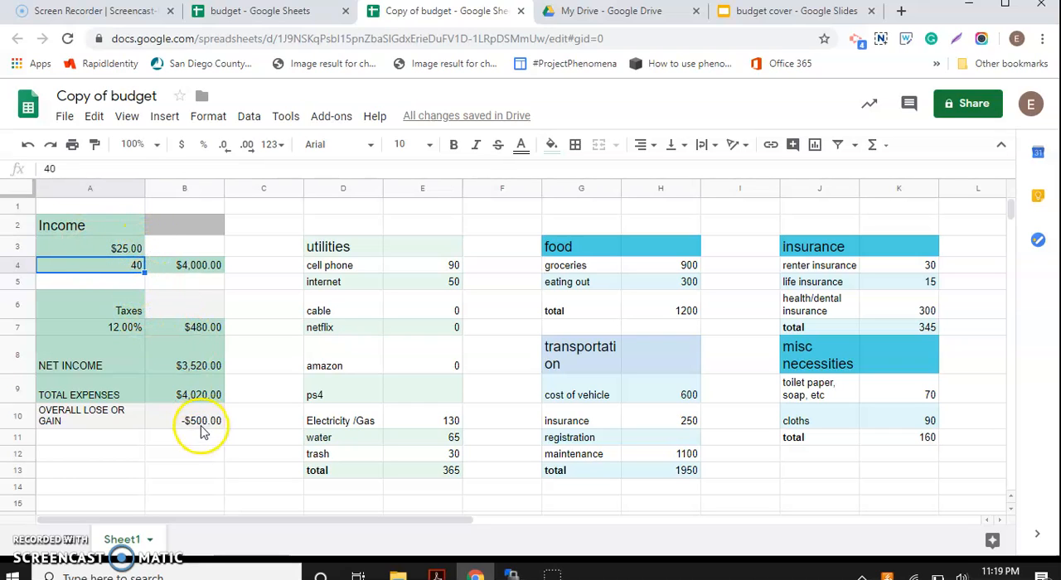
Step: Set the hourly wage in cell A3 to 33 to test the budget with a higher income
{"action": "left_click", "coordinate": [128, 248]}
{"action": "double_click", "coordinate": [129, 244]}
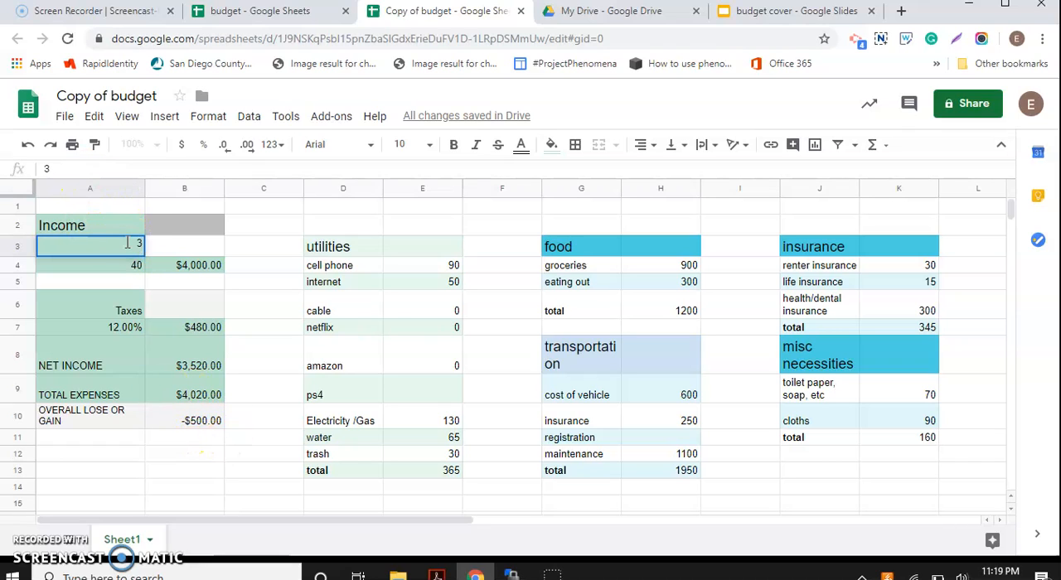
{"action": "key", "text": "Return"}
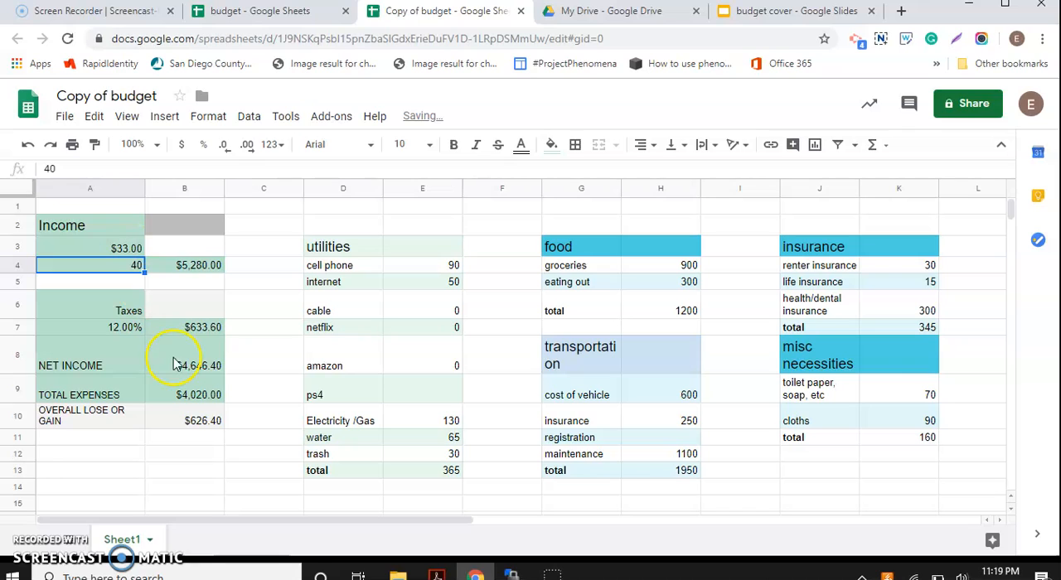